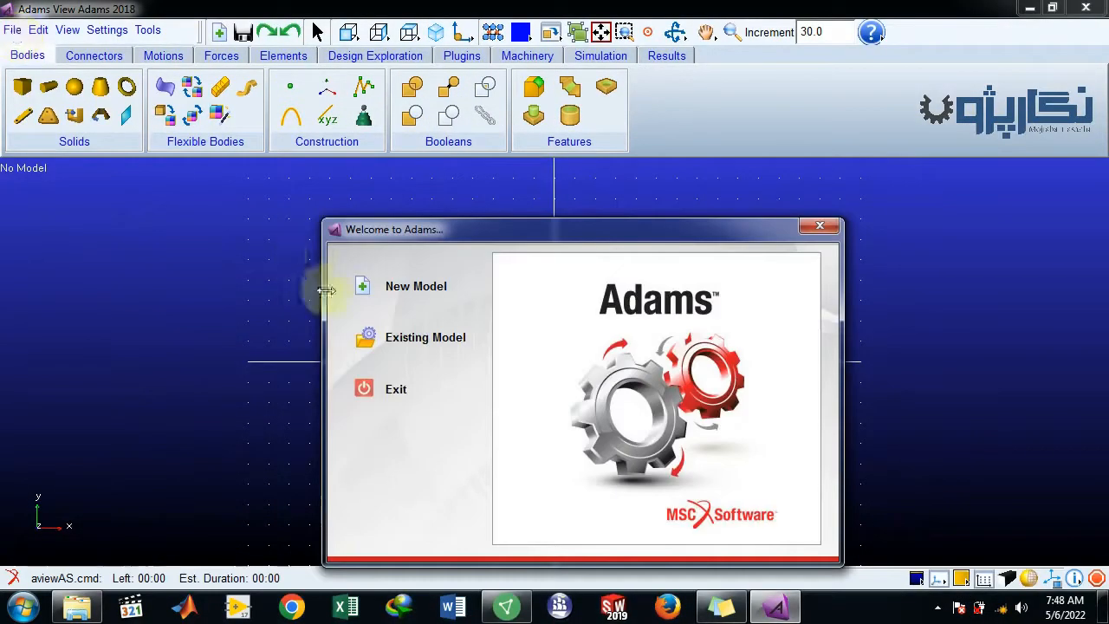
# Step: Create a new model named MODEL_1 with Earth Normal (-Global Y) gravity and MMKS units
pyautogui.click(362, 290)
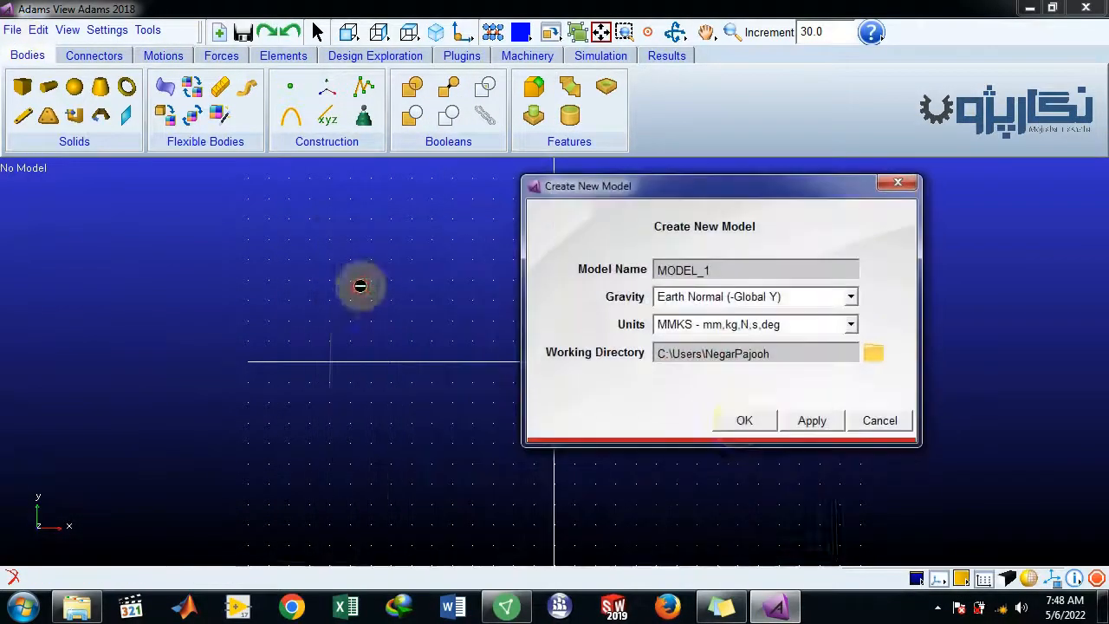
pyautogui.click(743, 421)
# Step: Import the Adams View command file run_study from the Desktop to load and run the stamp design study
pyautogui.click(13, 29)
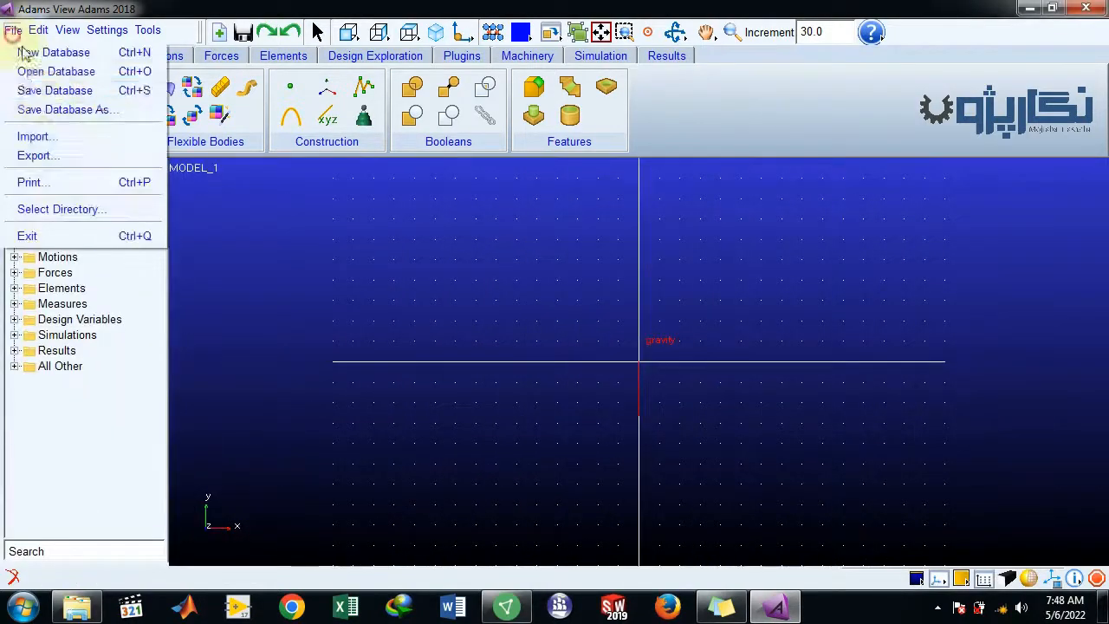
pyautogui.click(46, 134)
pyautogui.rightClick(606, 381)
pyautogui.click(632, 390)
pyautogui.doubleClick(384, 130)
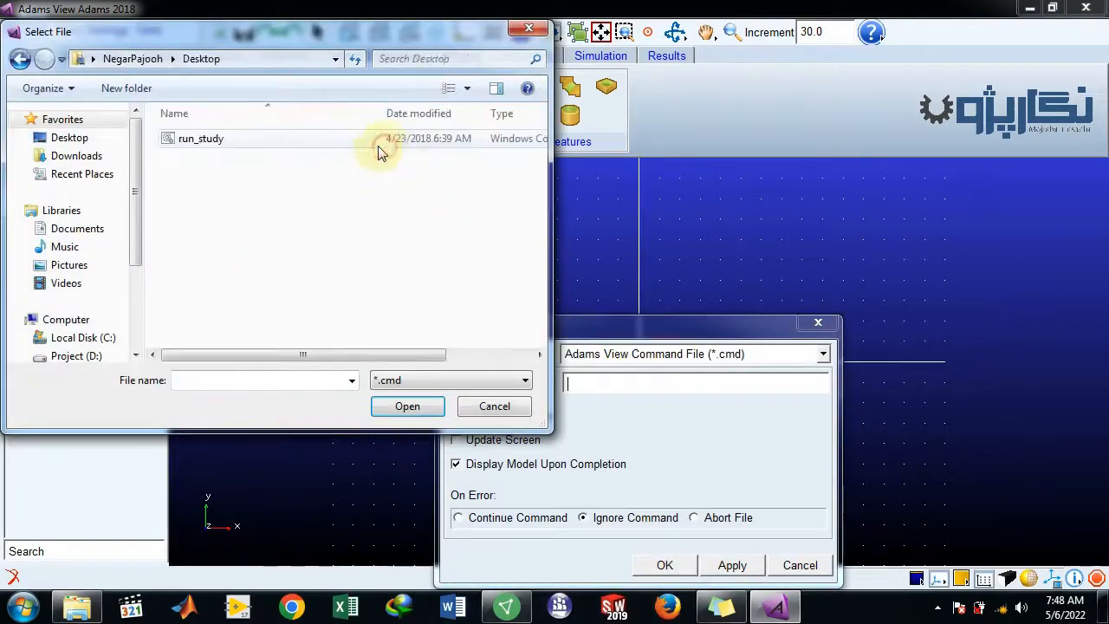
pyautogui.doubleClick(215, 146)
pyautogui.click(646, 567)
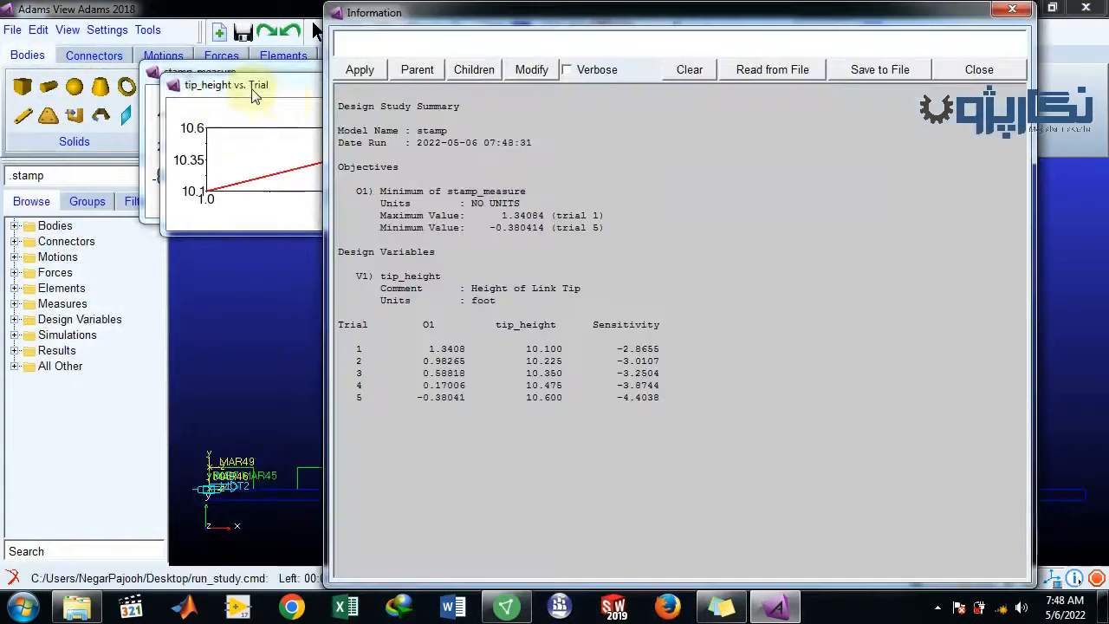
# Step: Close the design study summary and move the tip_height plot below the stamp_measure plot
pyautogui.click(1012, 9)
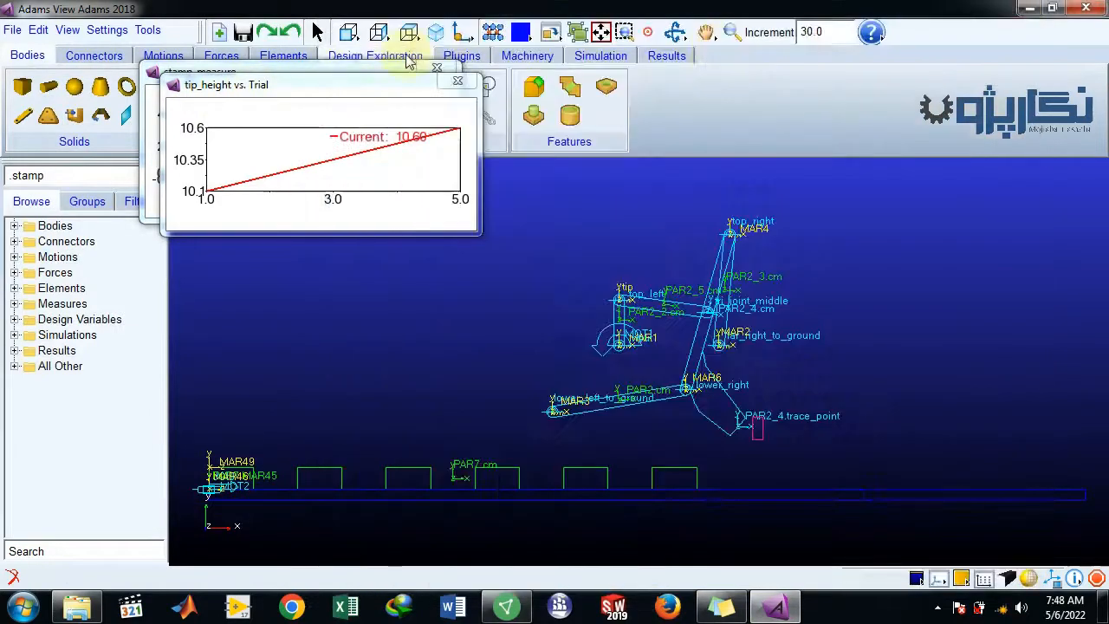
pyautogui.moveTo(362, 89); pyautogui.dragTo(350, 275)
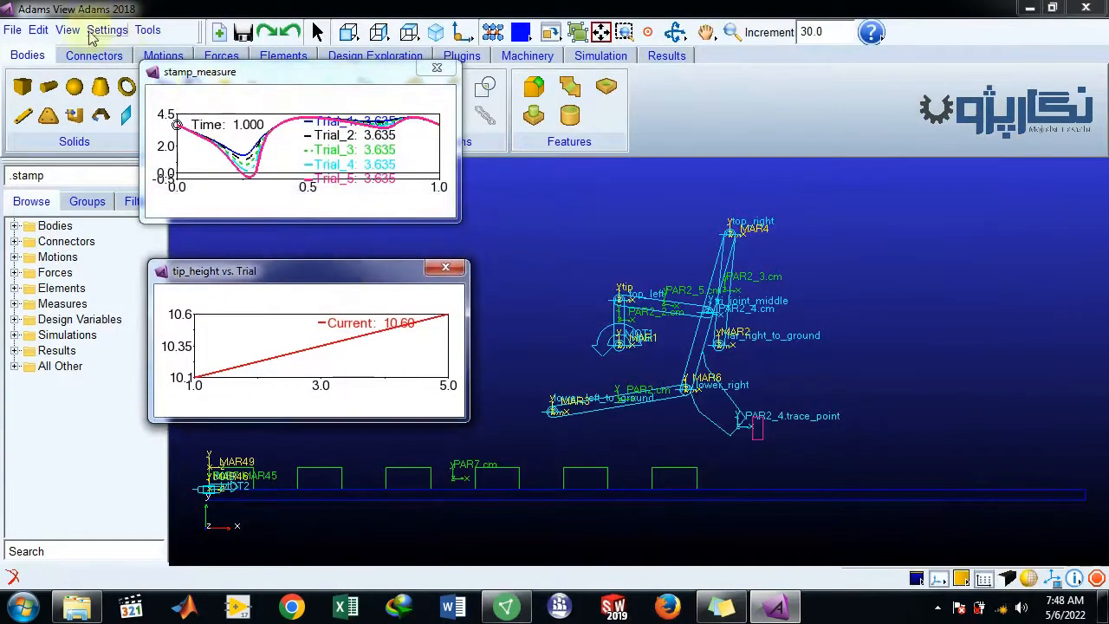
# Step: Change the render mode so the stamp mechanism is displayed with filled bodies instead of wireframe
pyautogui.click(42, 33)
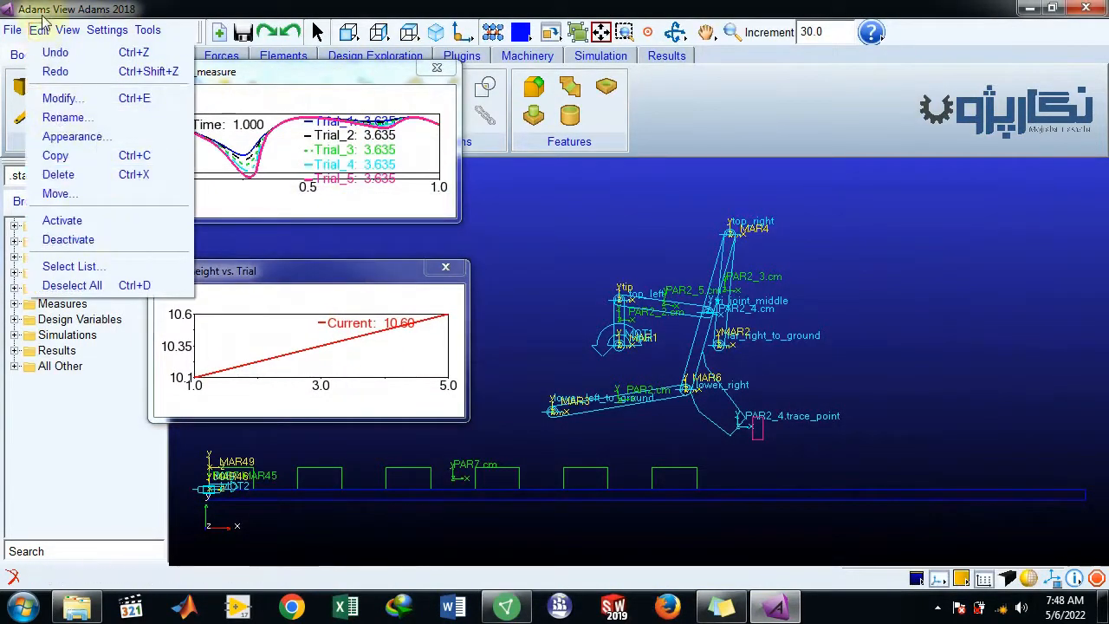
pyautogui.moveTo(71, 35)
pyautogui.moveTo(164, 297)
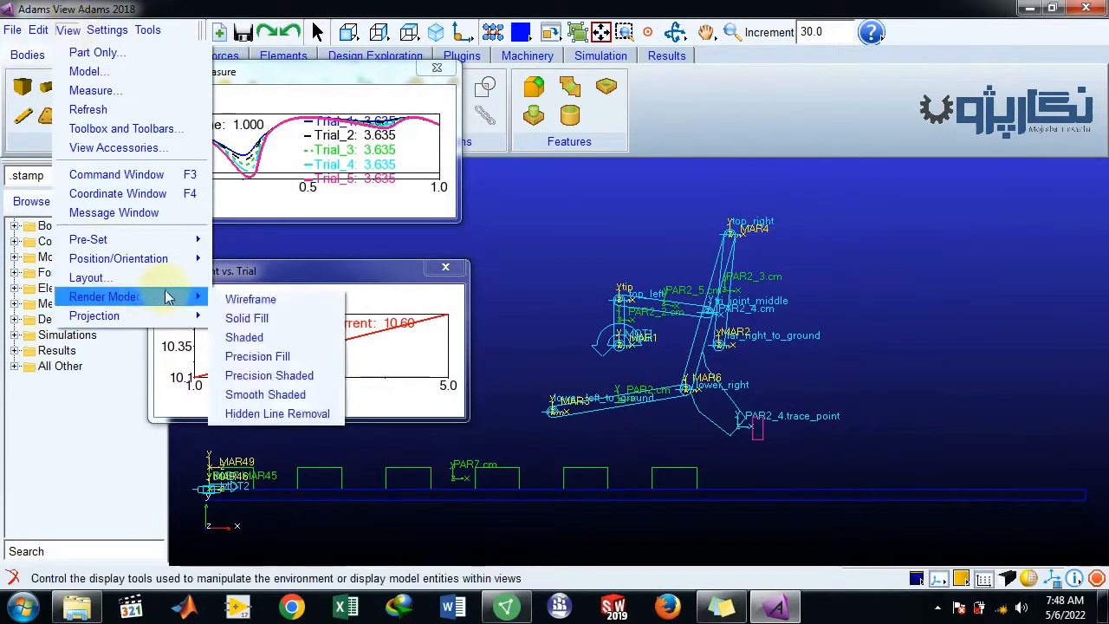
pyautogui.click(236, 300)
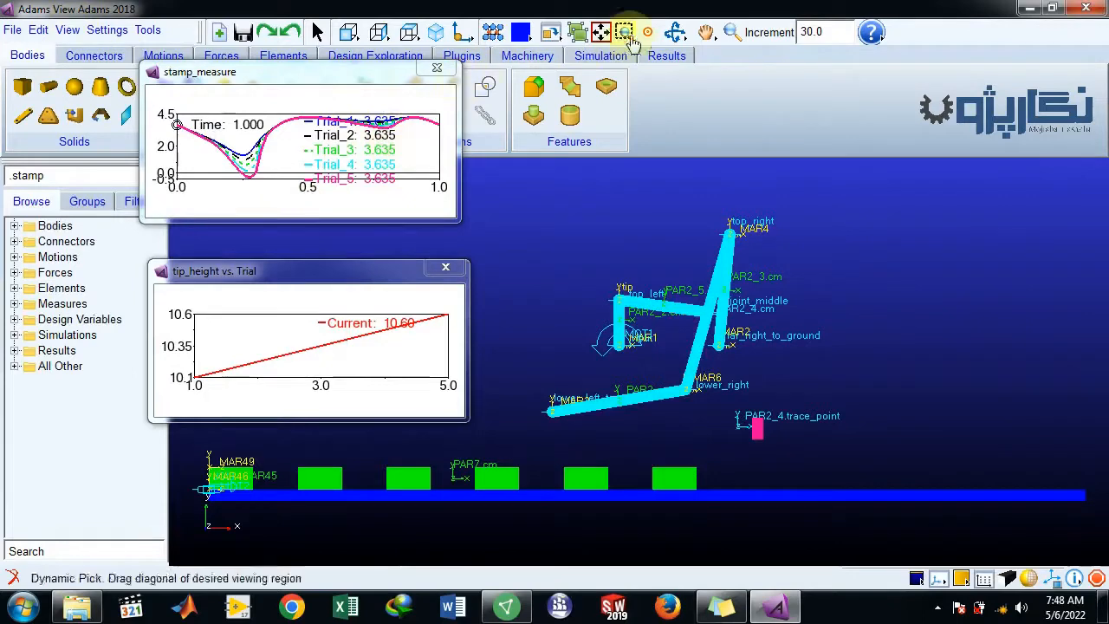
# Step: Open the simulation controls, keep the stamp_measure plot in view, and run an interactive simulation to end time 5.0 with 50 steps
pyautogui.click(614, 57)
pyautogui.moveTo(271, 76); pyautogui.dragTo(210, 206)
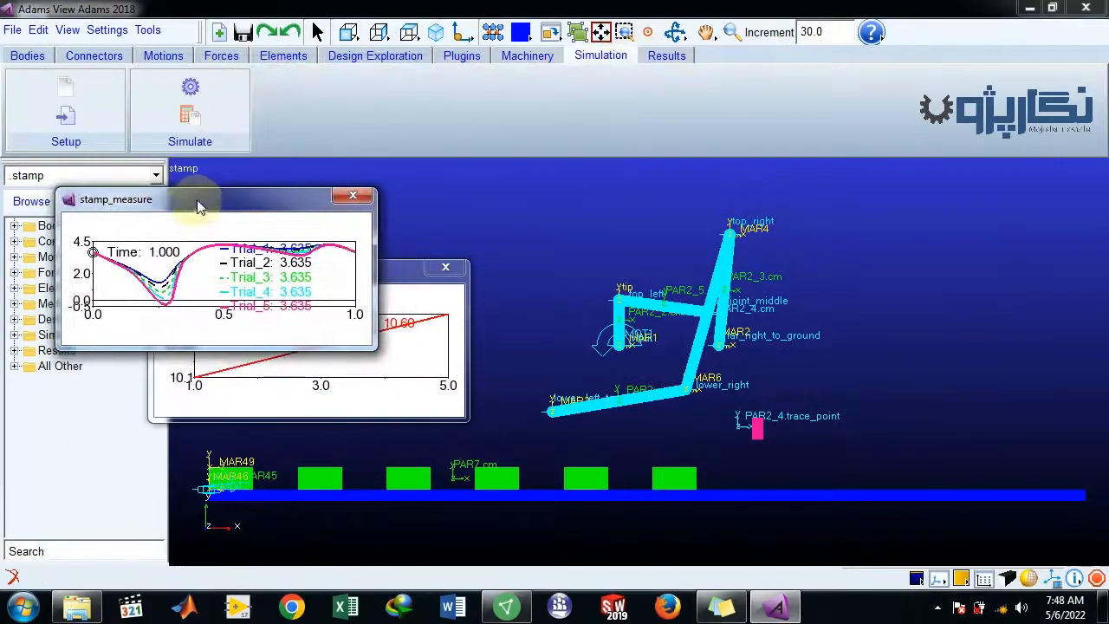
pyautogui.click(179, 95)
pyautogui.moveTo(883, 62); pyautogui.dragTo(12, 166)
pyautogui.moveTo(251, 207); pyautogui.dragTo(416, 66)
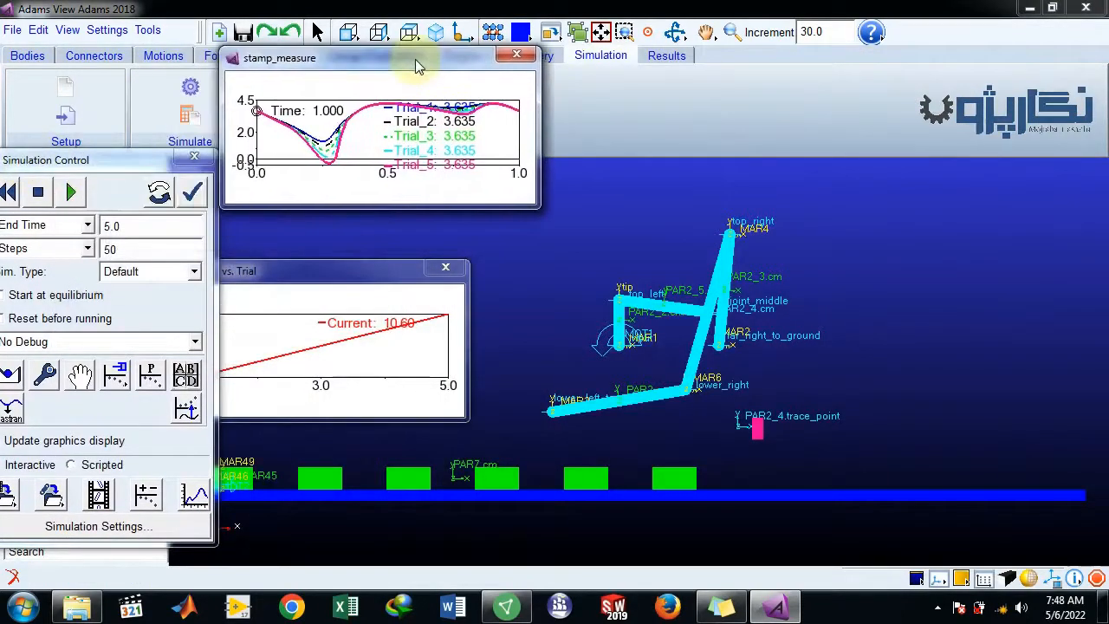
pyautogui.click(74, 192)
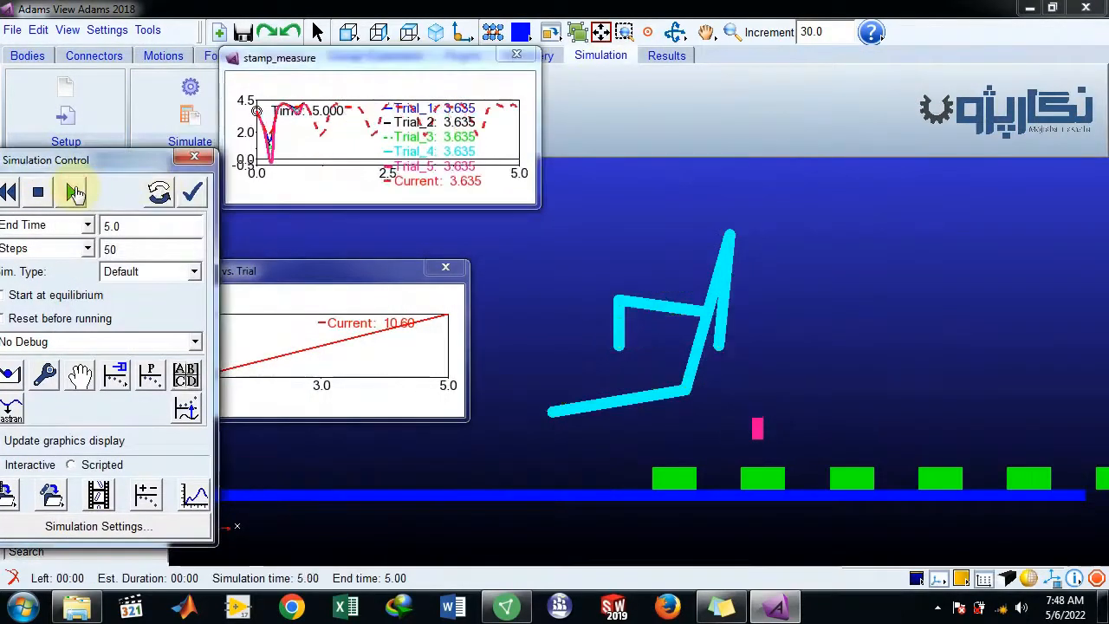
# Step: Set the simulation length to Forever with a step size of 0.1 and start the simulation
pyautogui.click(69, 225)
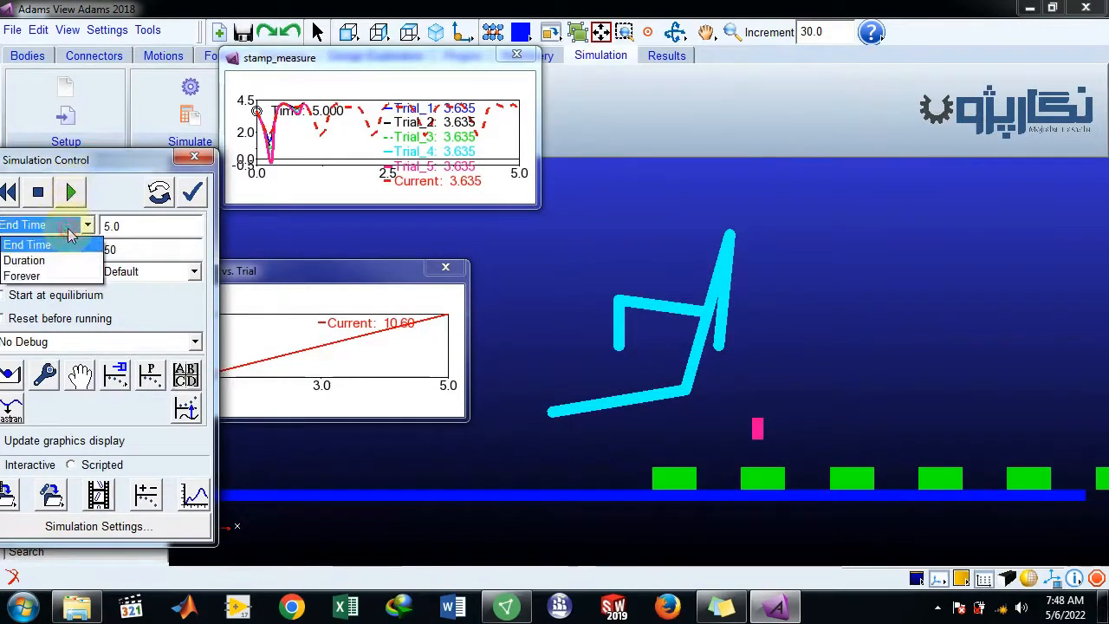
pyautogui.click(56, 253)
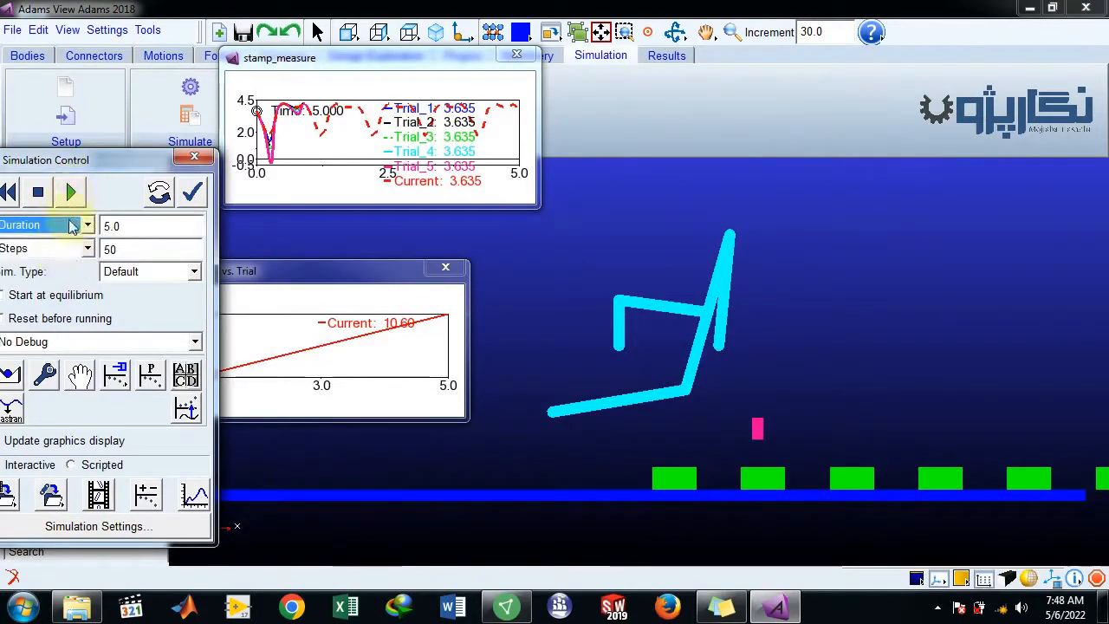
pyautogui.click(61, 225)
pyautogui.click(57, 271)
pyautogui.click(69, 193)
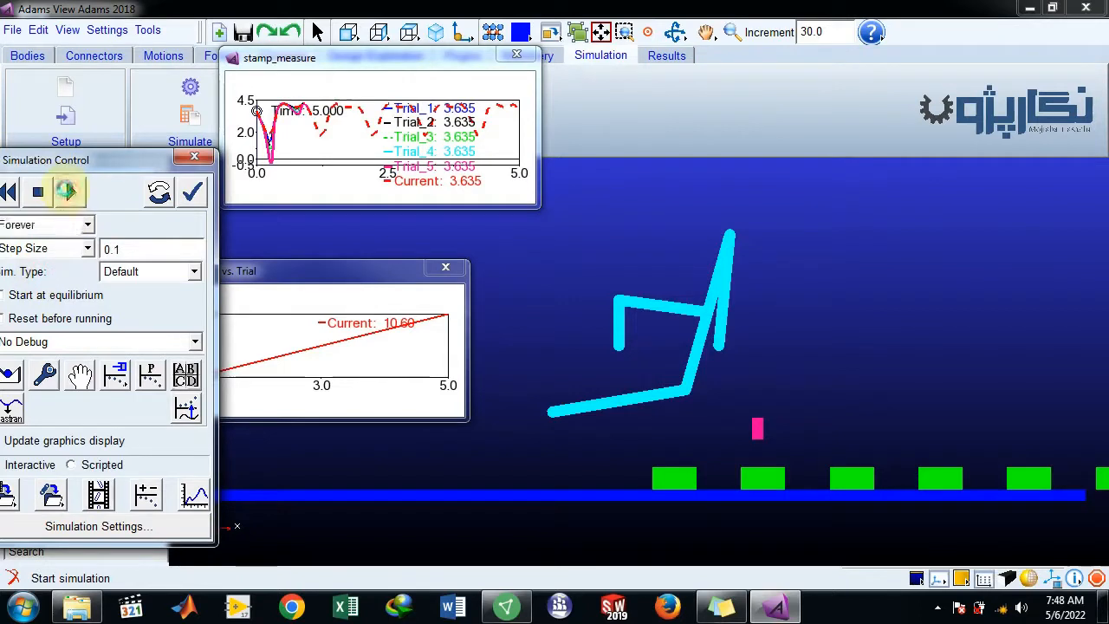
# Step: Close the tip_height plot, arrange the stamp_measure plot above the simulation controls, and stop the running simulation
pyautogui.moveTo(96, 160); pyautogui.dragTo(139, 155)
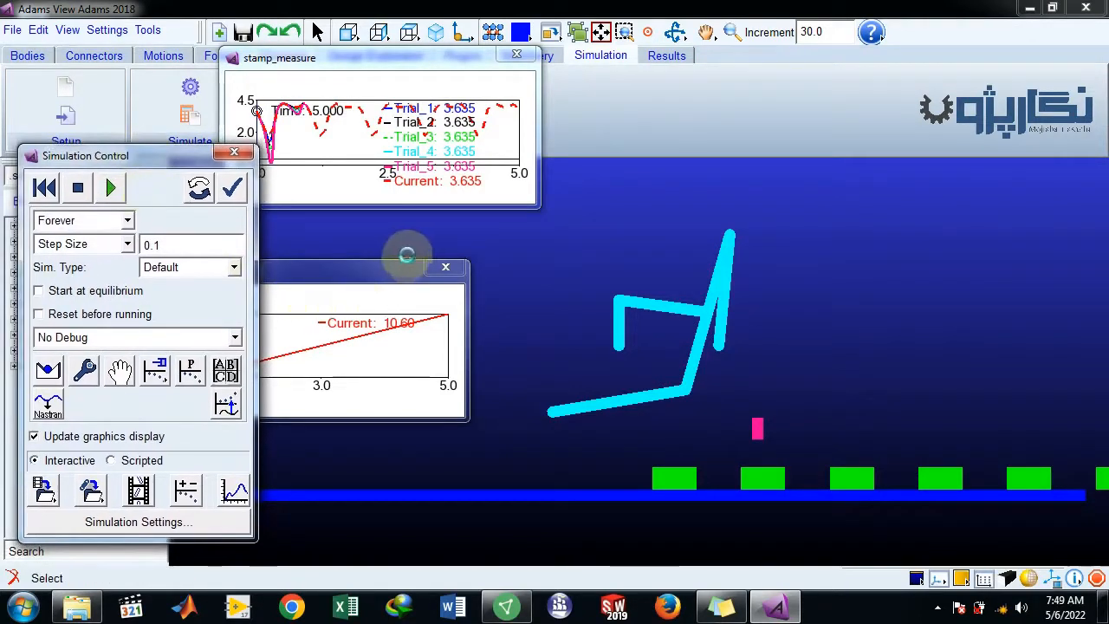
pyautogui.click(444, 267)
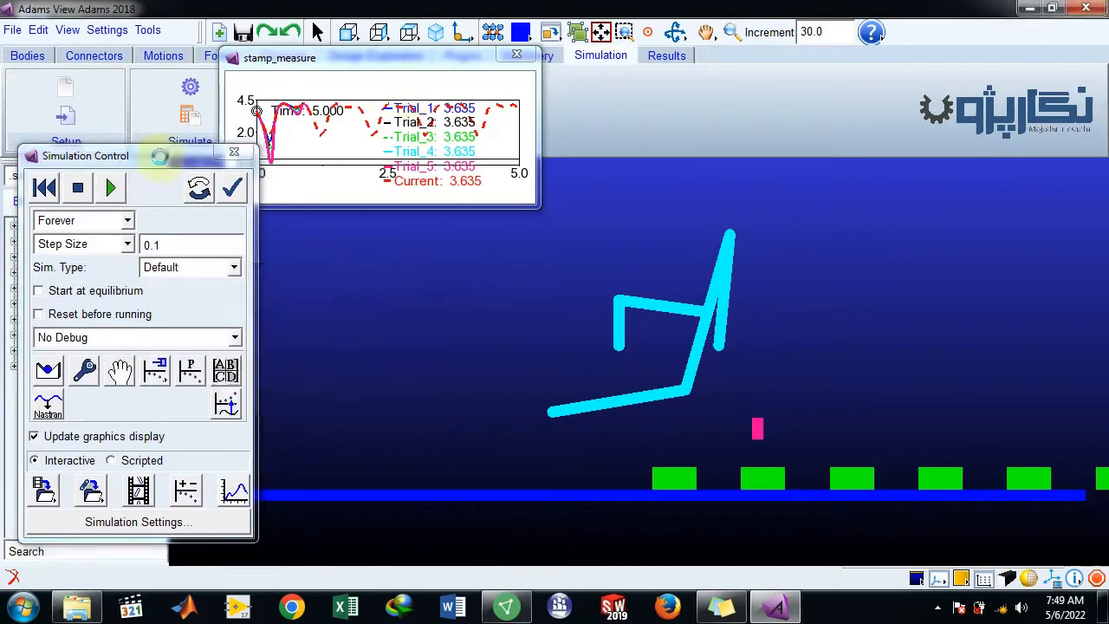
pyautogui.moveTo(143, 164); pyautogui.dragTo(131, 211)
pyautogui.moveTo(345, 54); pyautogui.dragTo(121, 36)
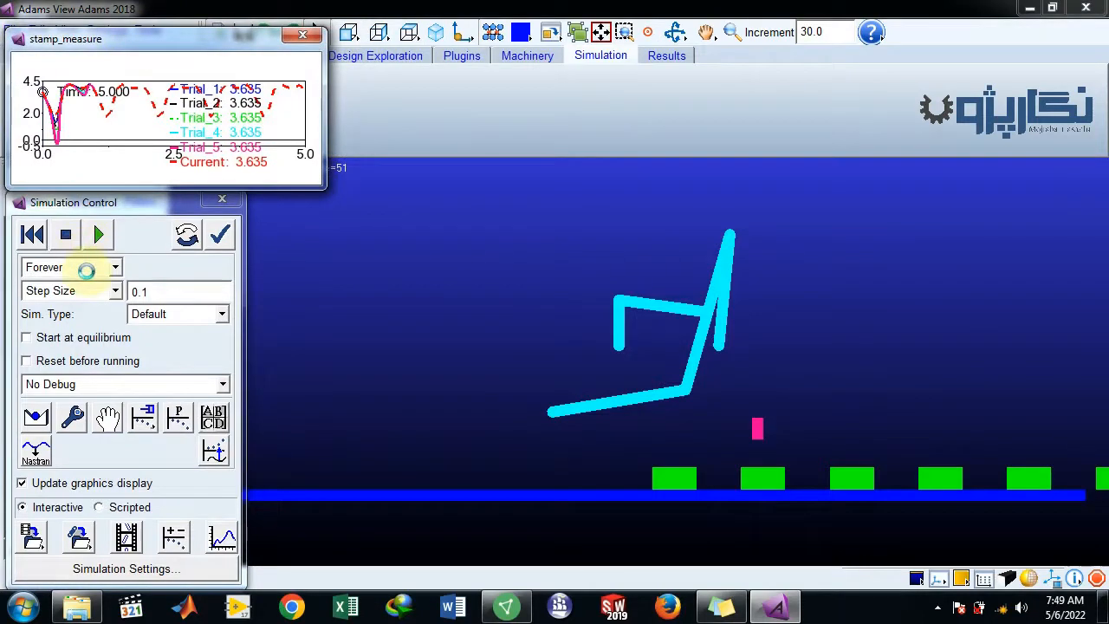
pyautogui.click(71, 235)
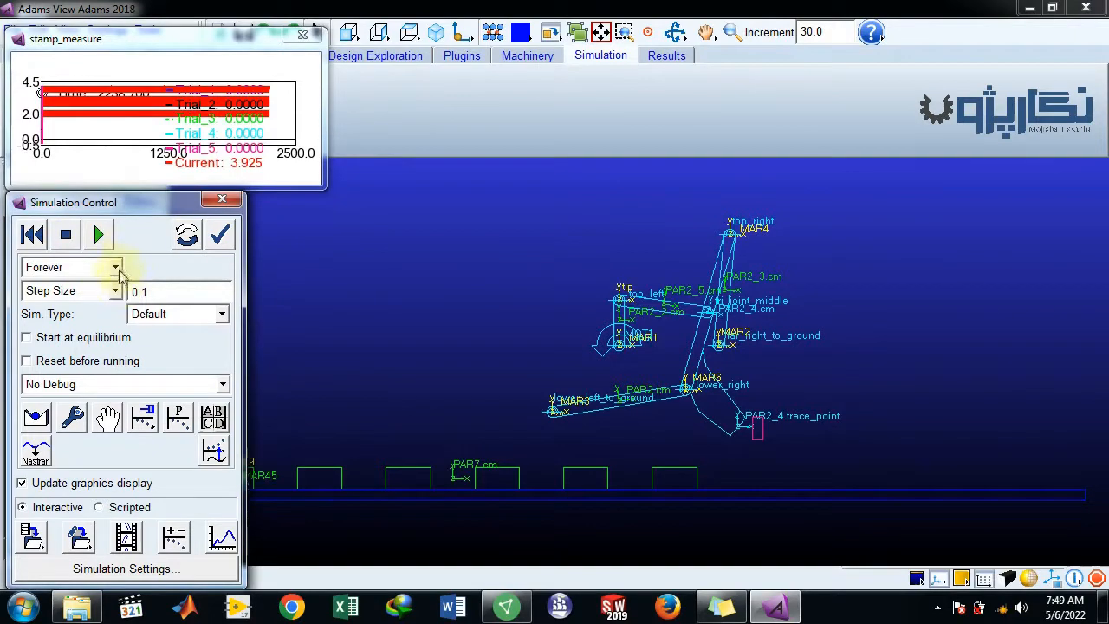
# Step: Close the stamp_measure plot and move the Simulation Control window up into the space it occupied
pyautogui.click(301, 35)
pyautogui.click(517, 311)
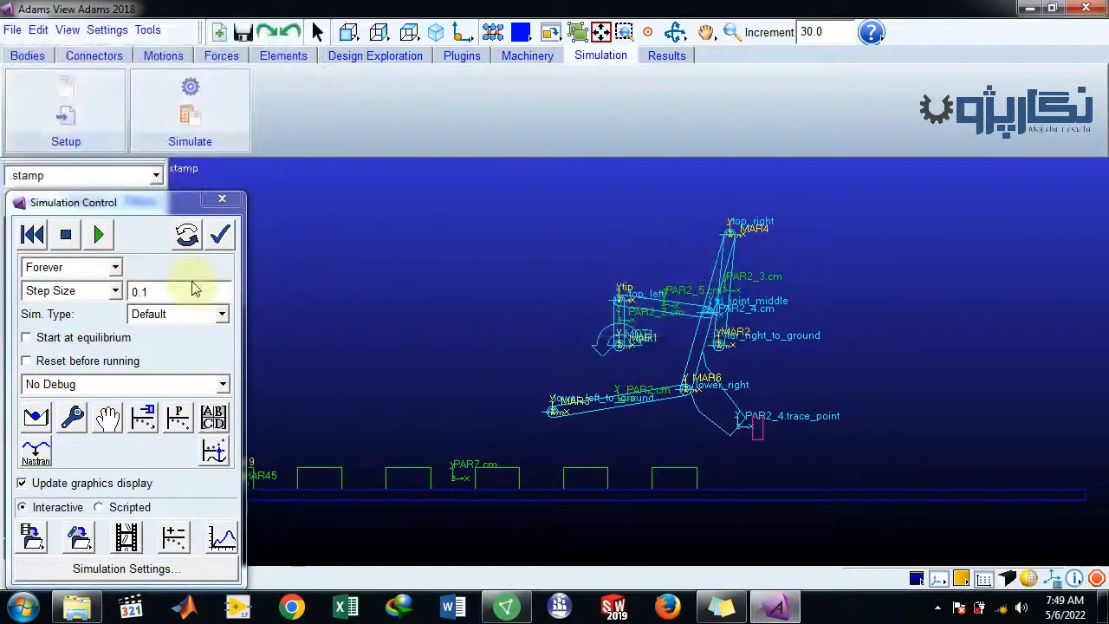
pyautogui.moveTo(163, 206); pyautogui.dragTo(165, 104)
# Step: Run the simulation to an end time of 5.0 with step size 0.1, and continue it to an end time of 10
pyautogui.click(117, 164)
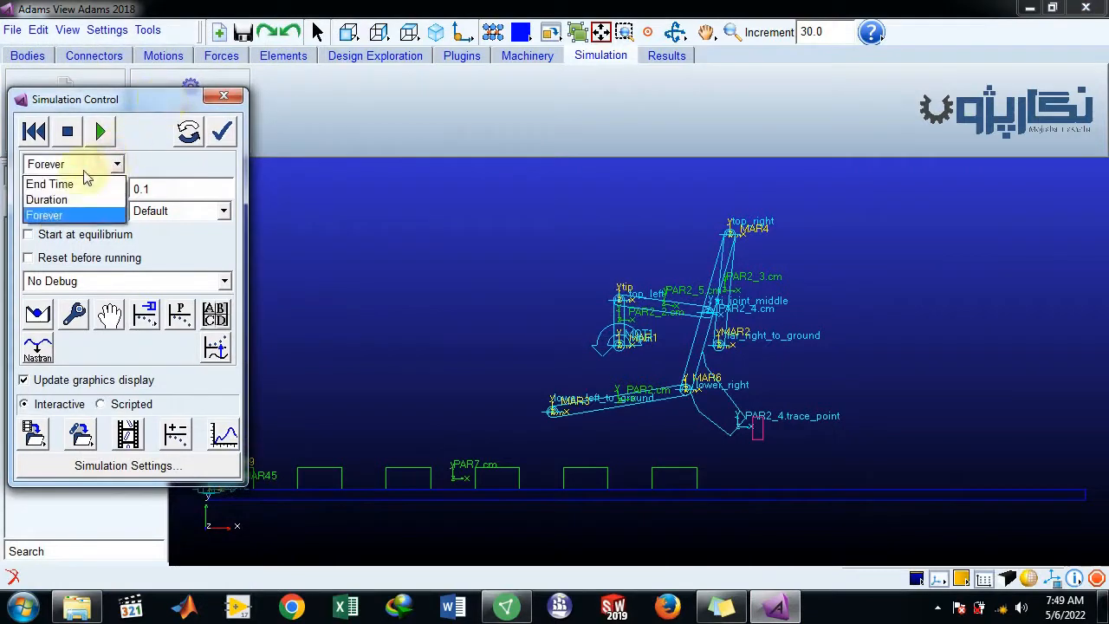
pyautogui.click(75, 181)
pyautogui.click(97, 133)
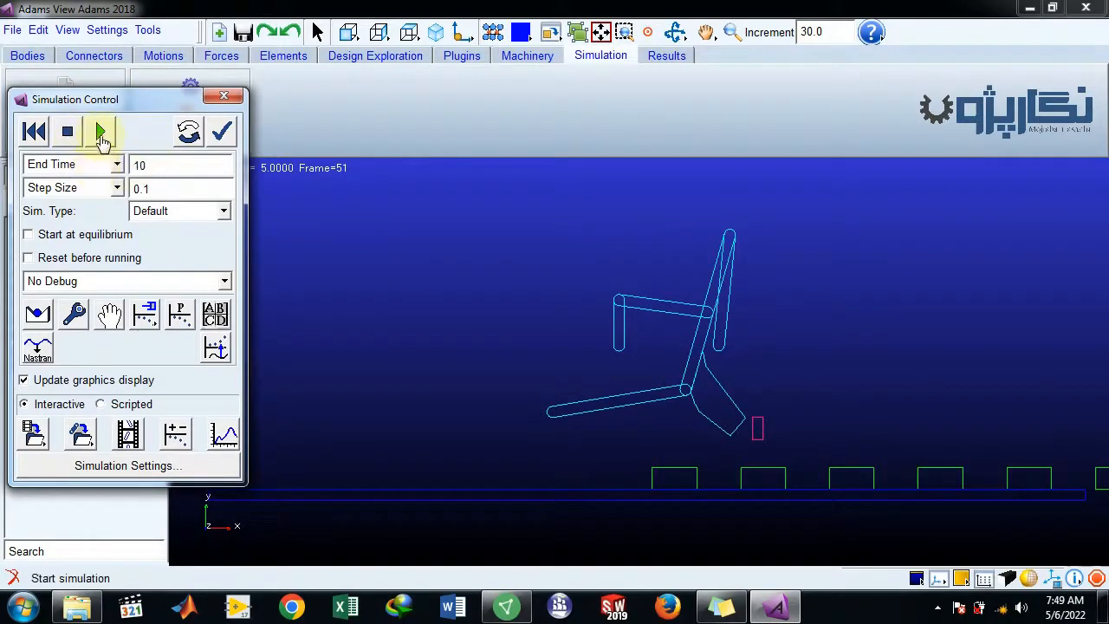
pyautogui.click(101, 134)
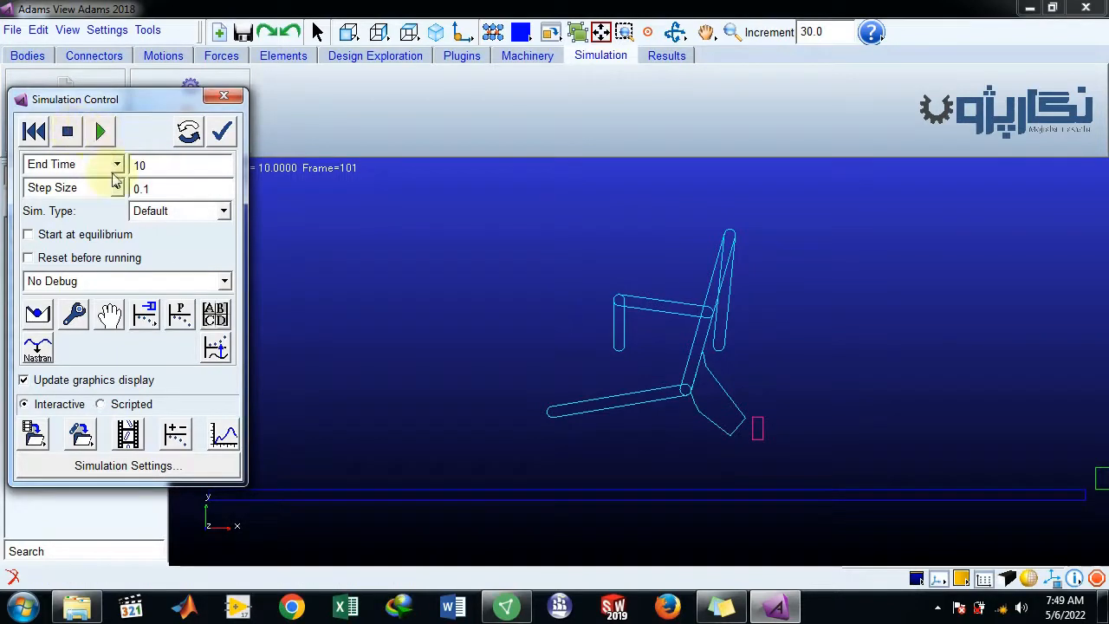
# Step: Switch the simulation length to Duration and continue the simulation for 5.0 more with step size 0.1
pyautogui.click(117, 164)
pyautogui.click(78, 192)
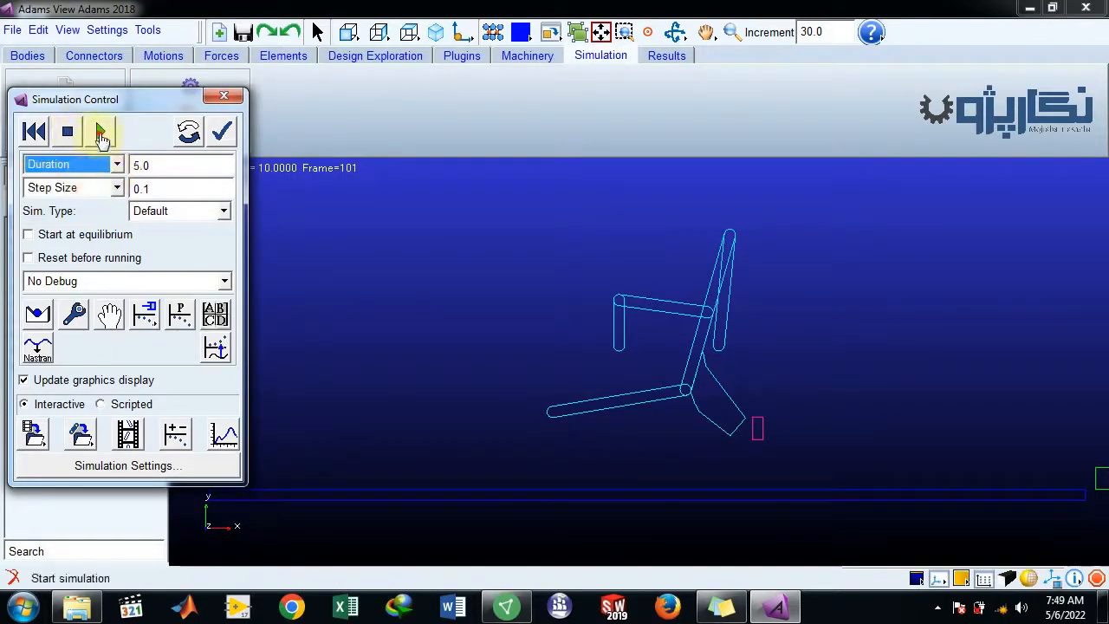
pyautogui.click(101, 132)
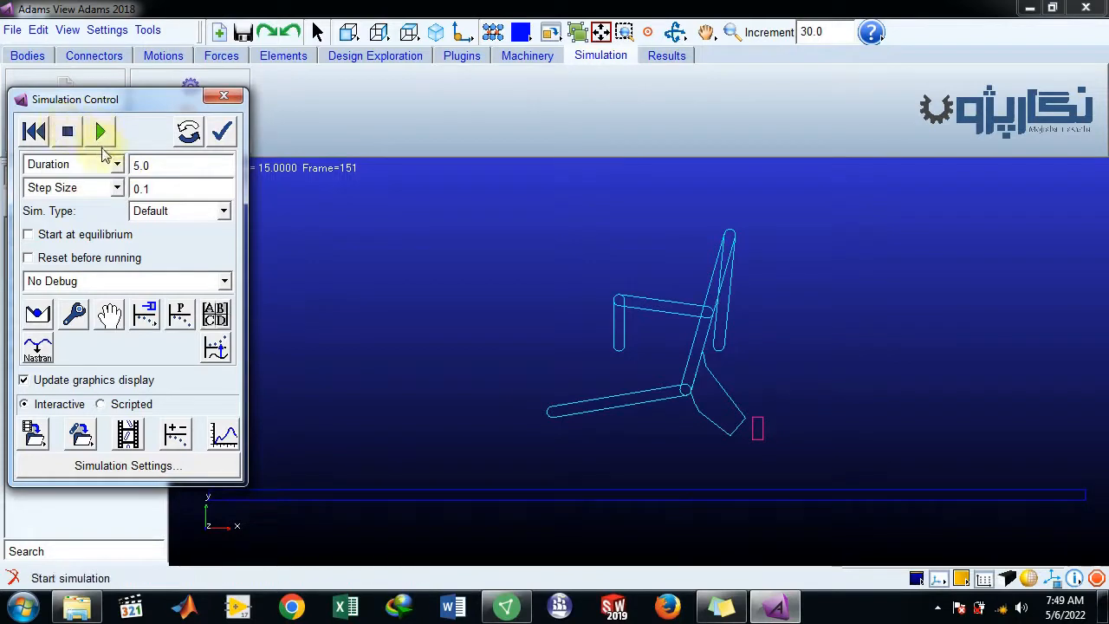
# Step: Run the simulation in Forever mode with step size 0.1 and stop it manually
pyautogui.click(117, 164)
pyautogui.click(74, 215)
pyautogui.click(96, 131)
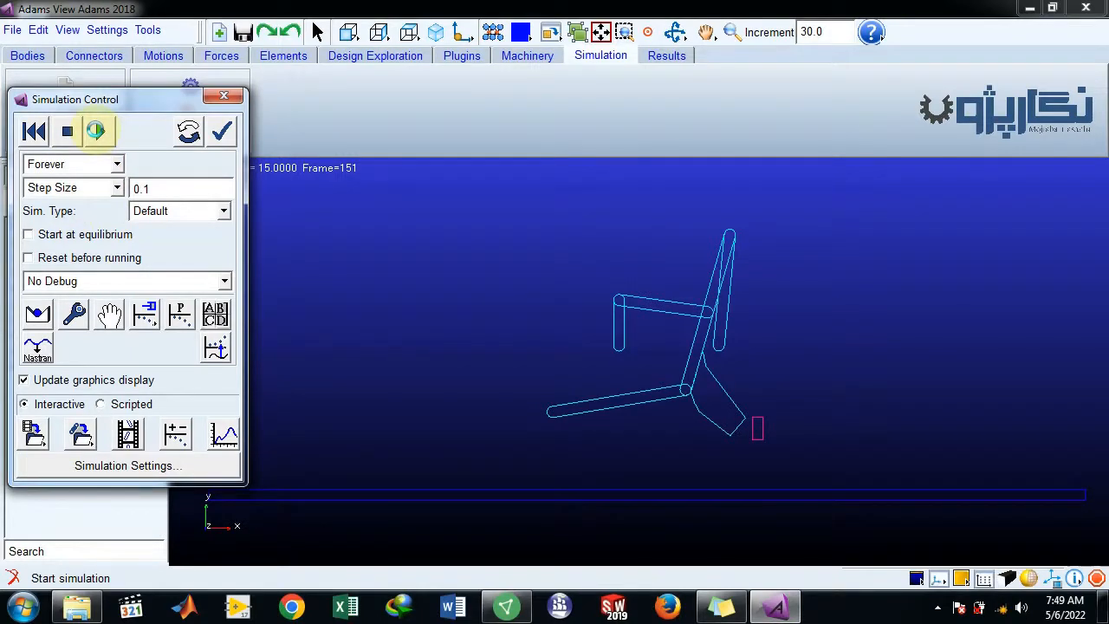
pyautogui.click(66, 131)
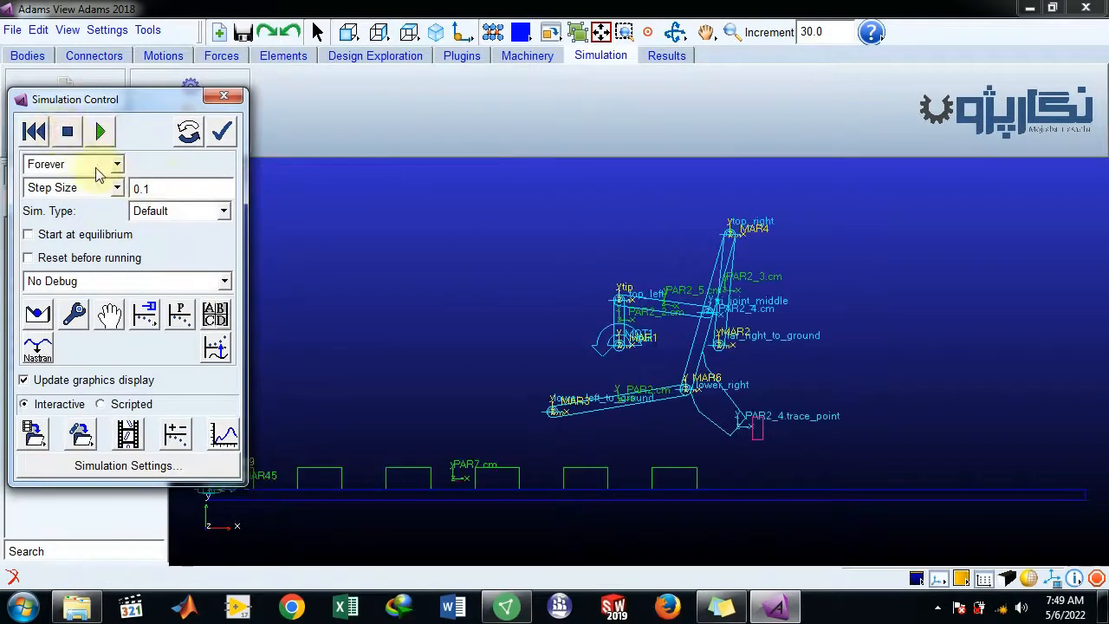
# Step: Run the simulation from the start to an end time of 1 with step size 0.1
pyautogui.click(116, 164)
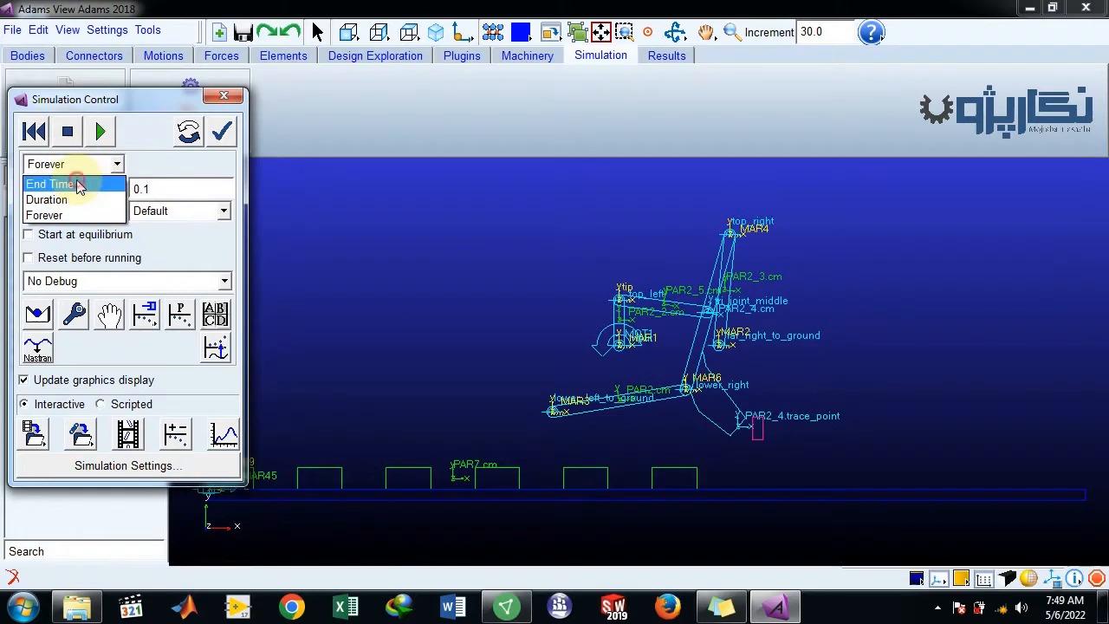
pyautogui.click(52, 184)
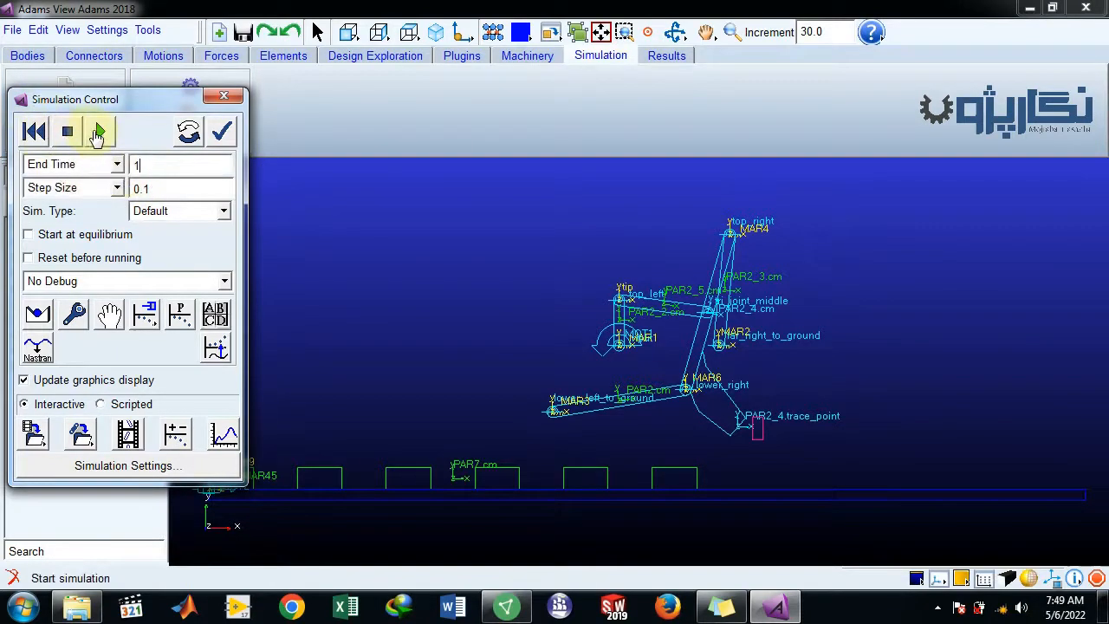
pyautogui.click(98, 132)
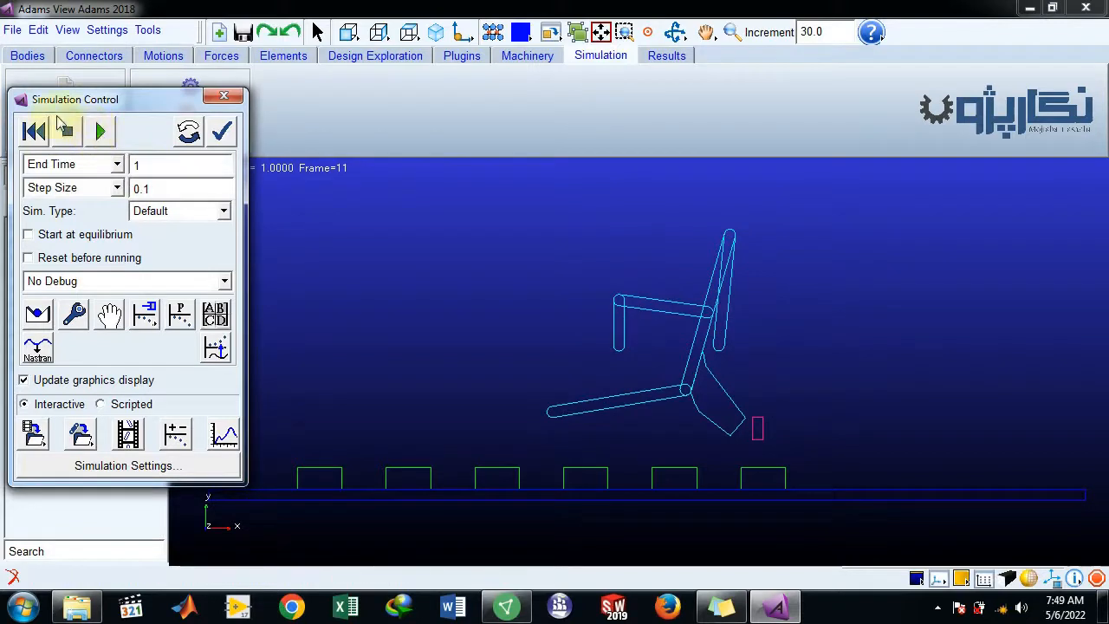
# Step: Continue the simulation for a duration of 5.0 with step size 0.1, and again for 5.0 with step size 0.01
pyautogui.click(116, 164)
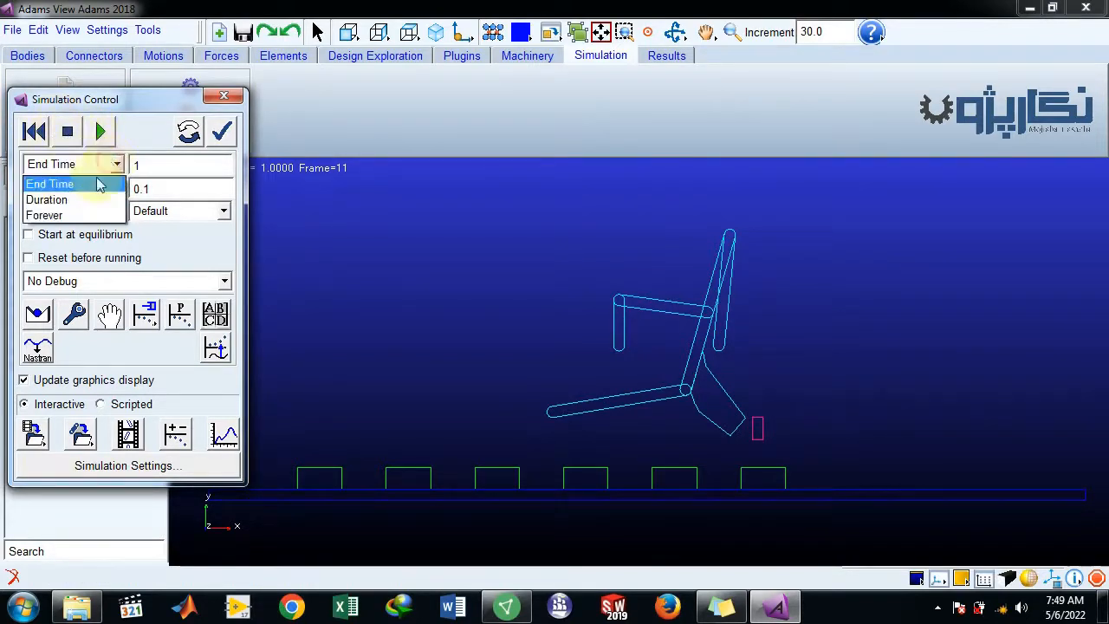
pyautogui.click(113, 198)
pyautogui.click(101, 134)
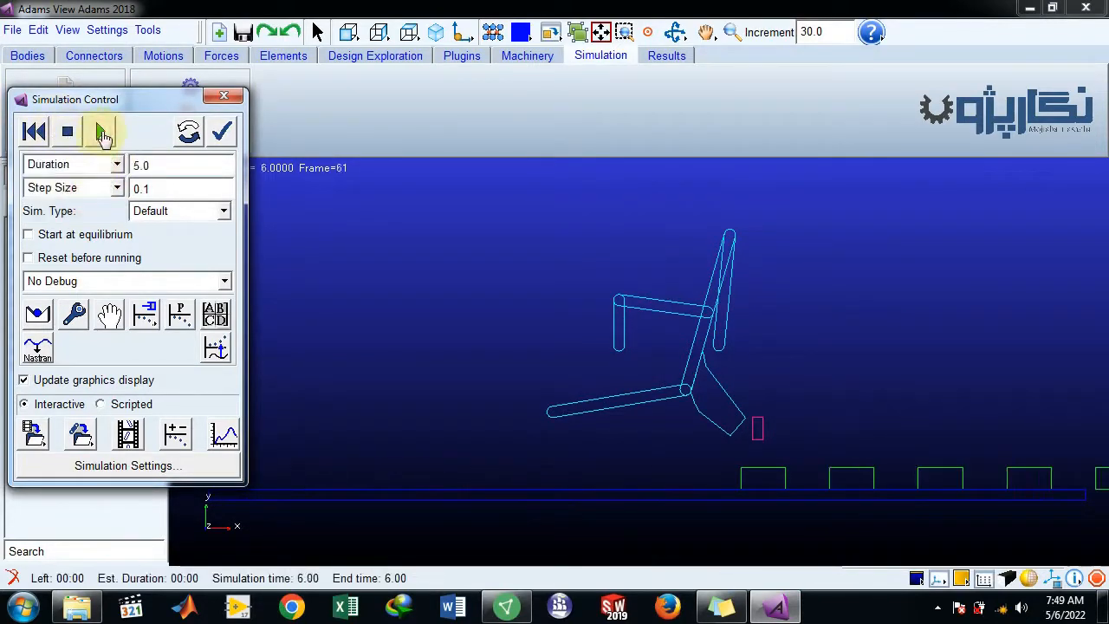
pyautogui.doubleClick(152, 164)
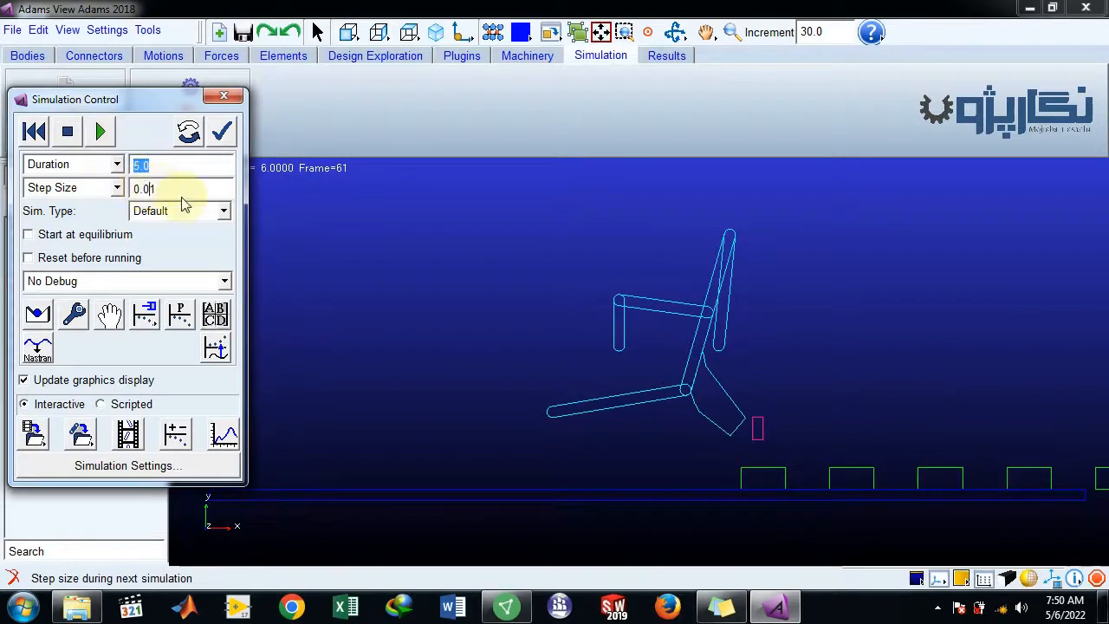
pyautogui.click(101, 137)
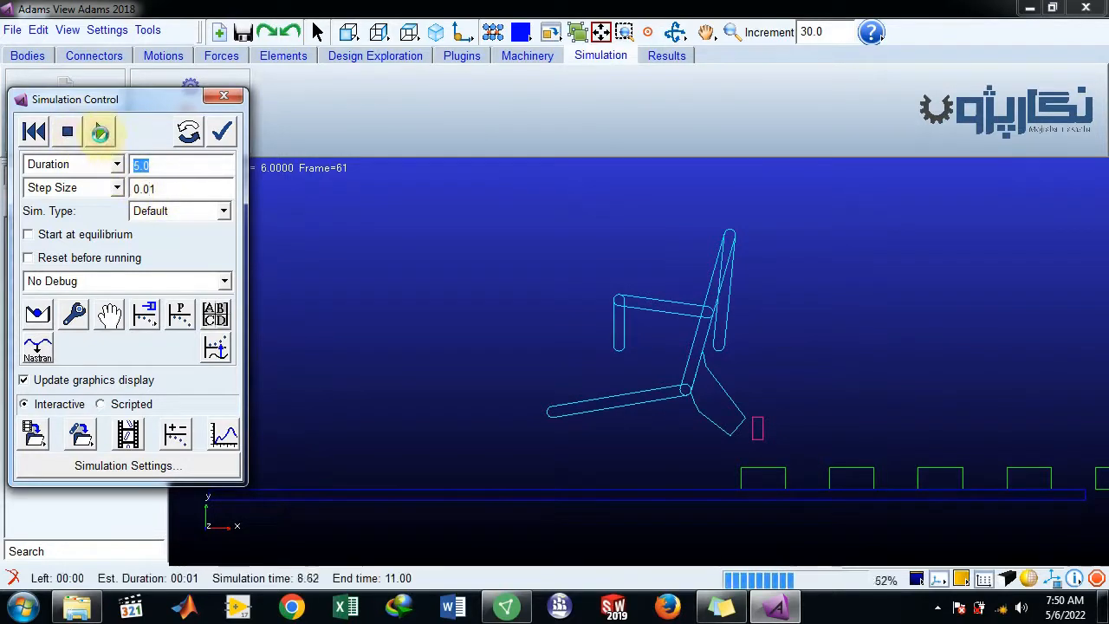
# Step: Try to run the simulation to an end time of 1 with step size 0.01
pyautogui.click(116, 164)
pyautogui.click(91, 181)
pyautogui.click(97, 135)
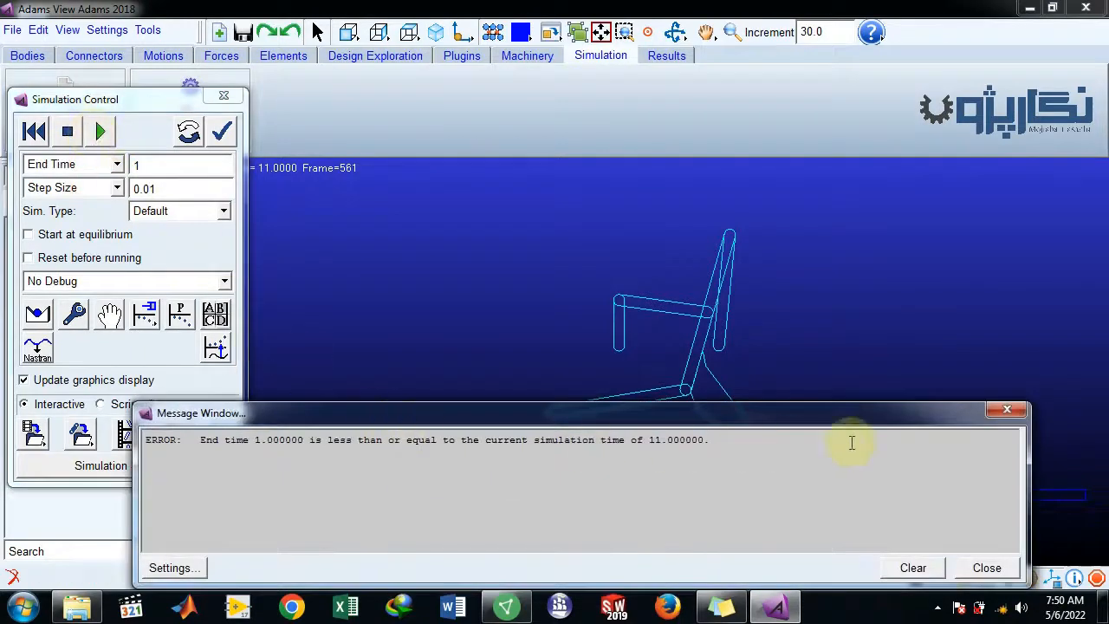
# Step: Try to run the simulation to an end time of 5 with step size 0.1, then clear and close the message window
pyautogui.click(1006, 409)
pyautogui.click(180, 168)
pyautogui.moveTo(180, 169); pyautogui.dragTo(72, 172)
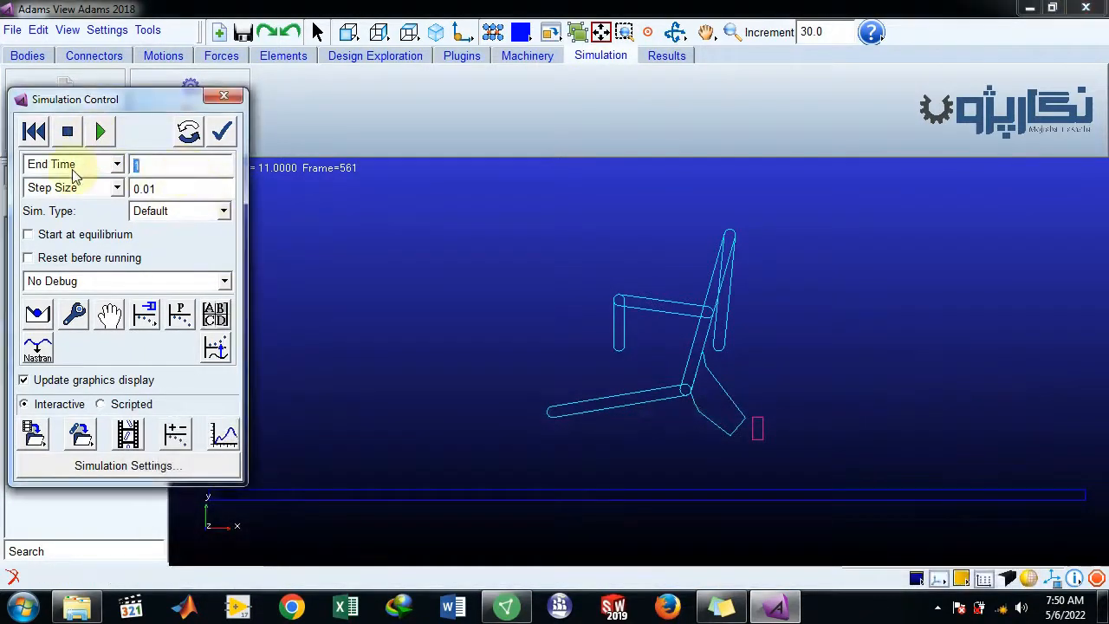
pyautogui.write('5')
pyautogui.moveTo(178, 189); pyautogui.dragTo(89, 189)
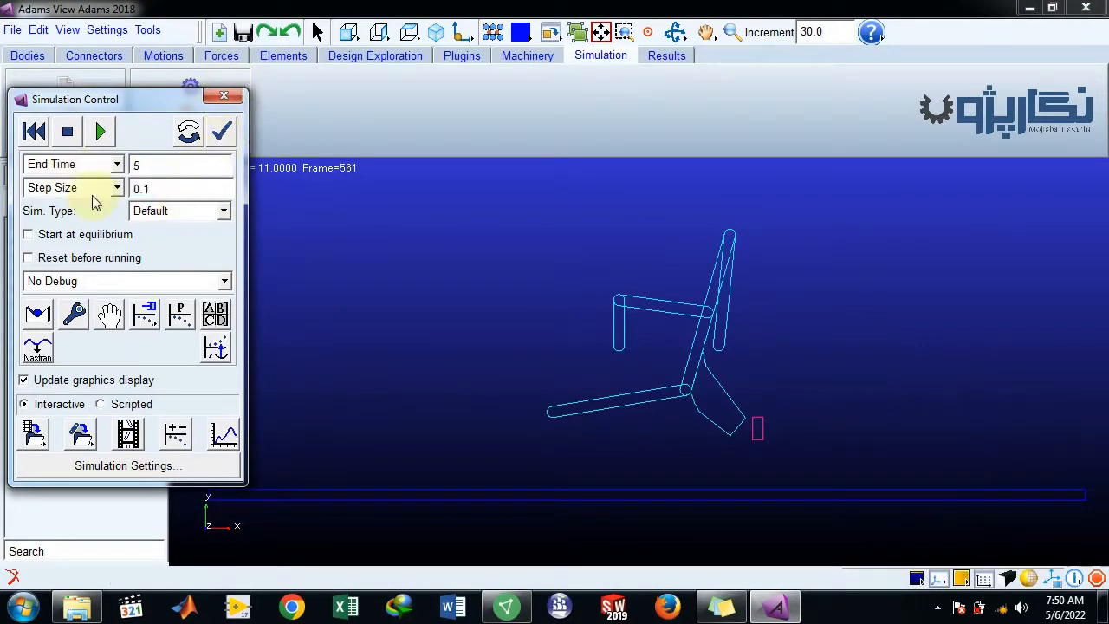
pyautogui.write('0.1')
pyautogui.click(101, 131)
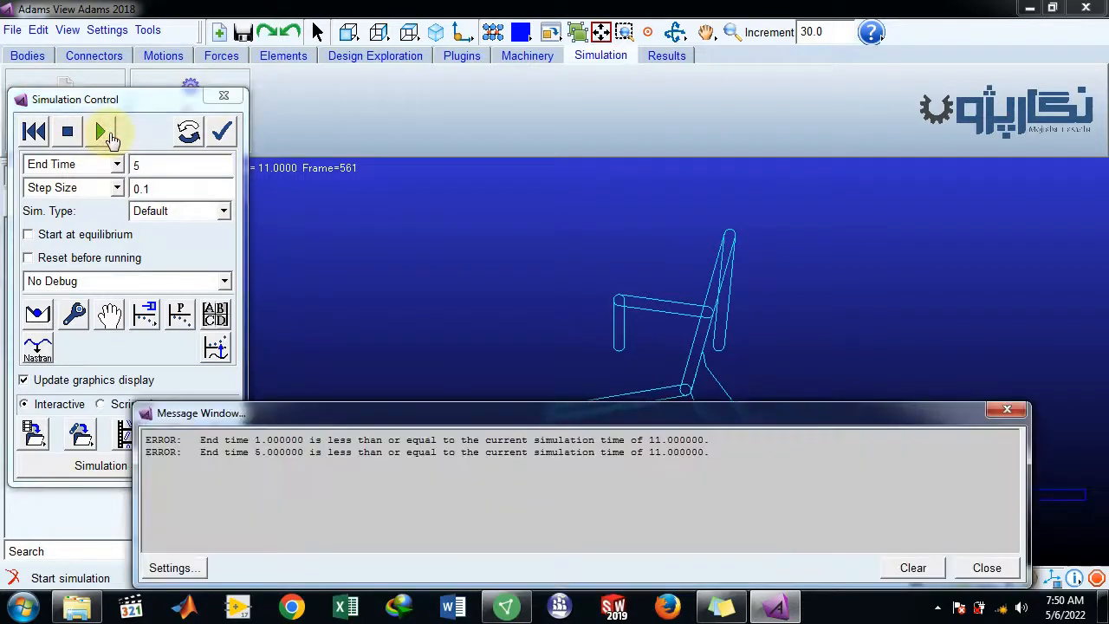
pyautogui.click(913, 568)
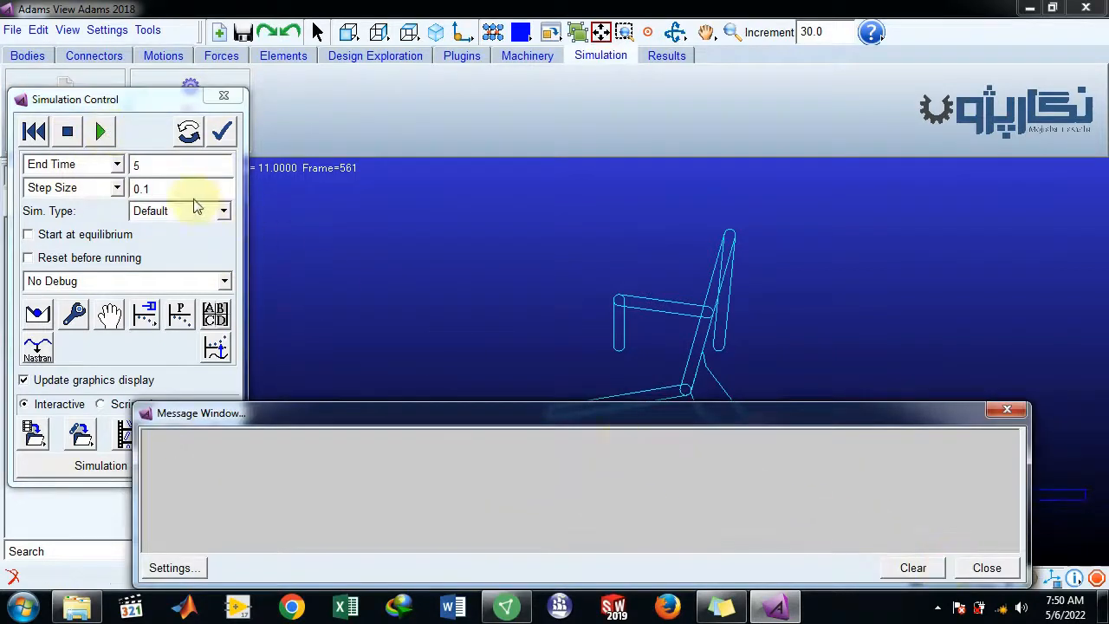
pyautogui.click(985, 569)
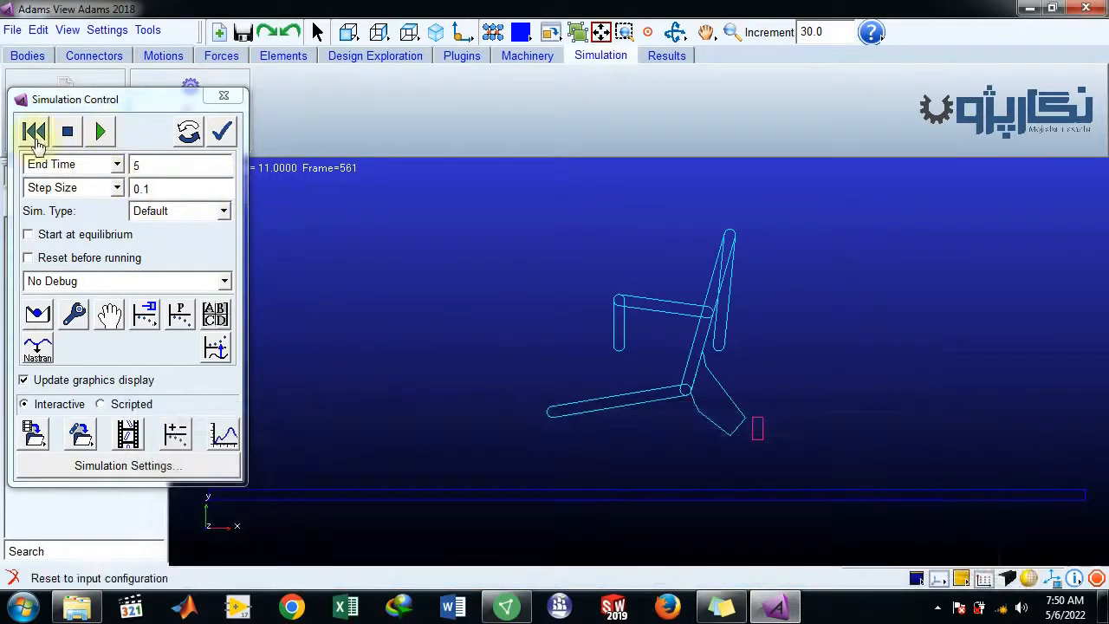
# Step: Continue the simulation in Duration mode with step size 0.1
pyautogui.click(116, 164)
pyautogui.click(67, 206)
pyautogui.click(101, 131)
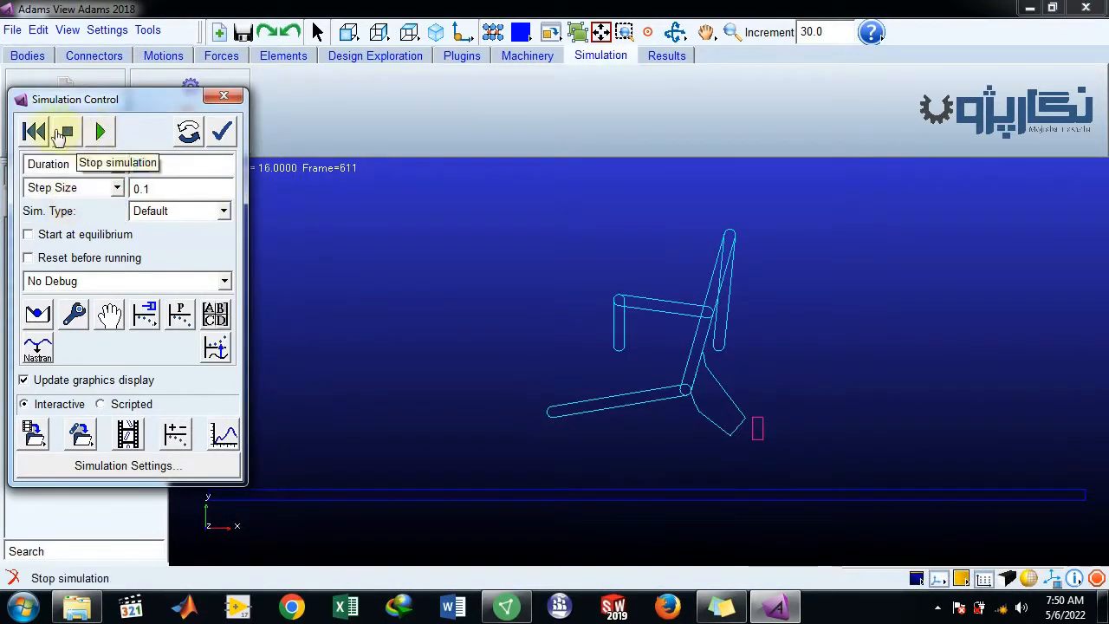
# Step: Run the simulation in Forever mode with step size 0.1 and stop it manually
pyautogui.click(117, 164)
pyautogui.click(72, 211)
pyautogui.click(92, 131)
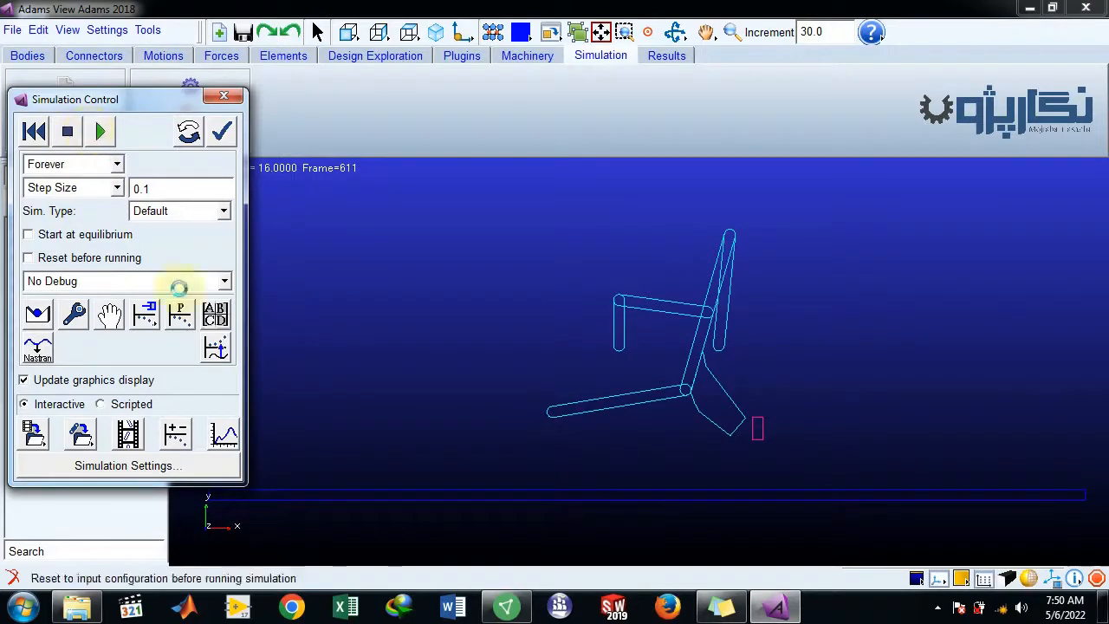
pyautogui.click(215, 350)
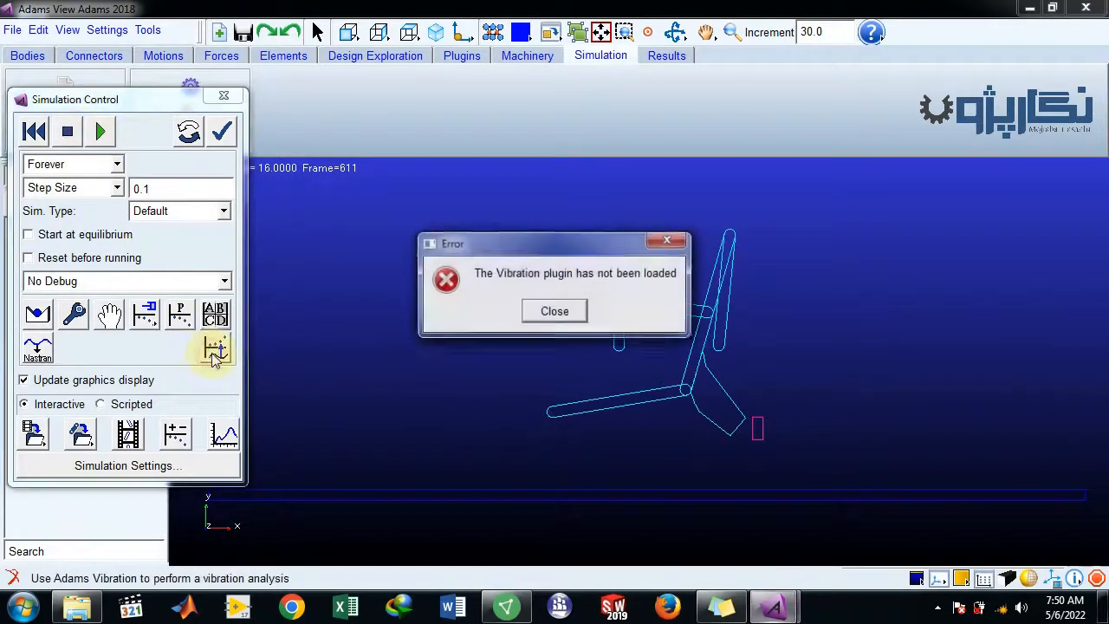
pyautogui.click(555, 312)
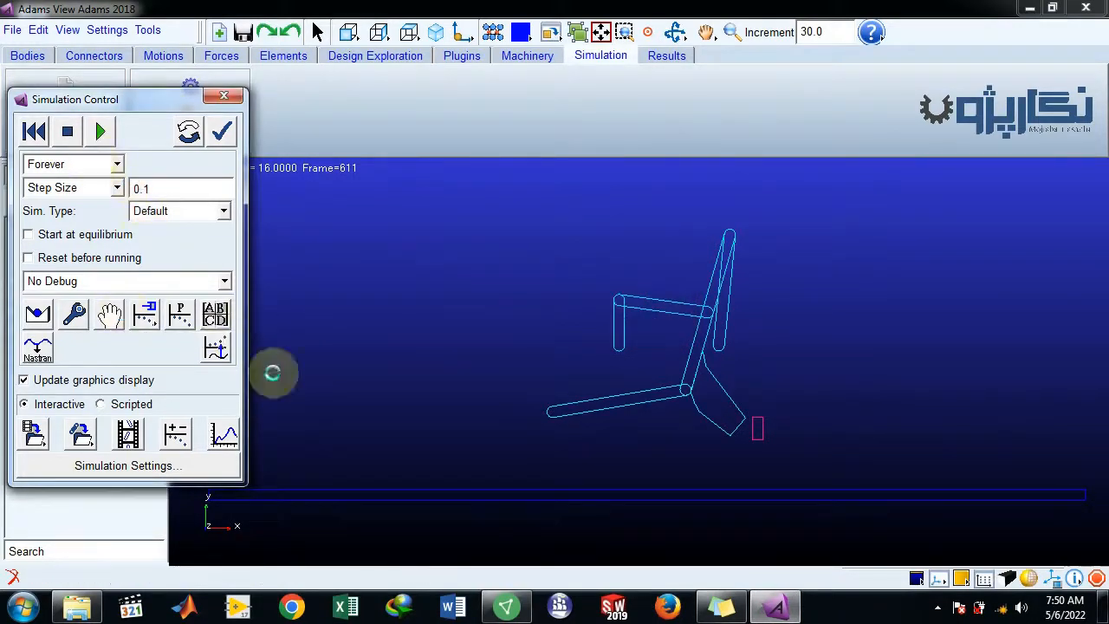
pyautogui.click(69, 132)
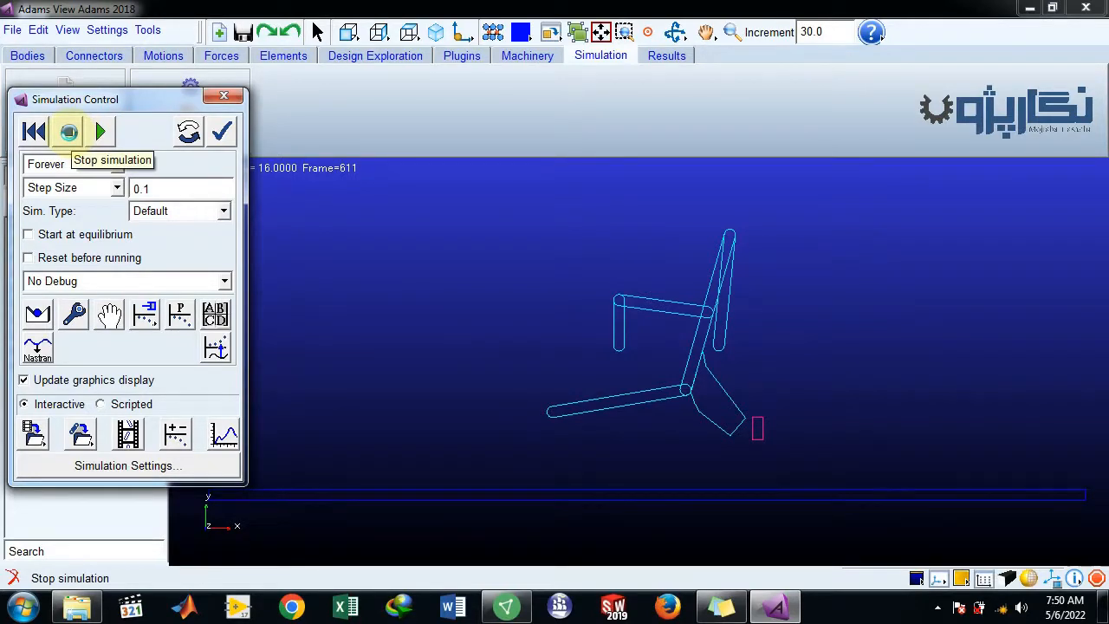
pyautogui.click(70, 132)
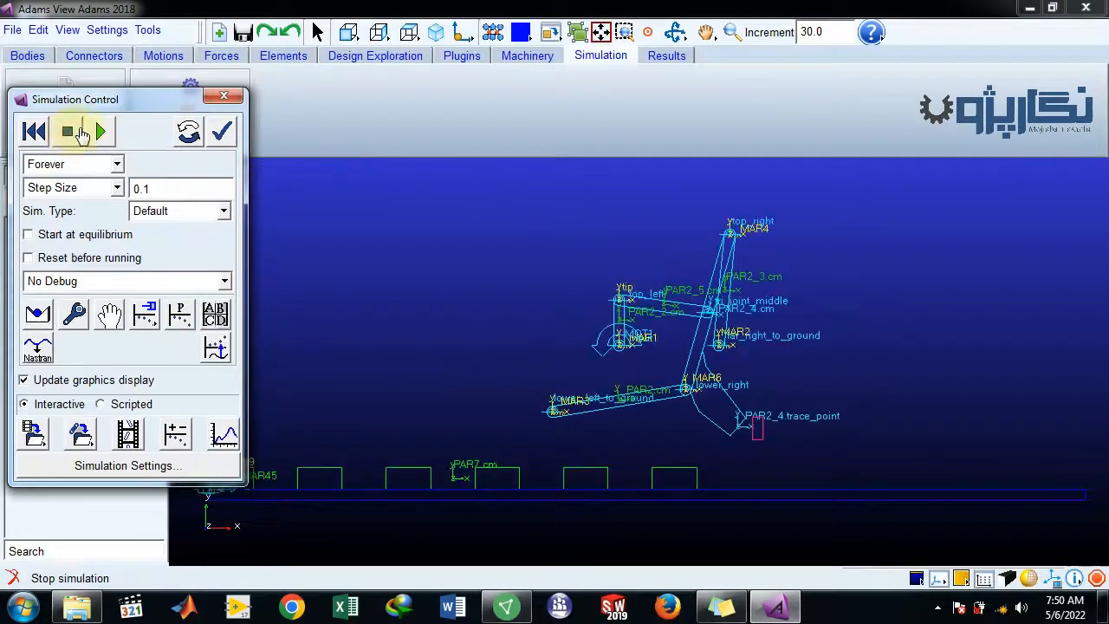
# Step: Run the simulation from the start to an end time of 5 with step size 0.1 and open the results in Adams PostProcessor
pyautogui.click(116, 164)
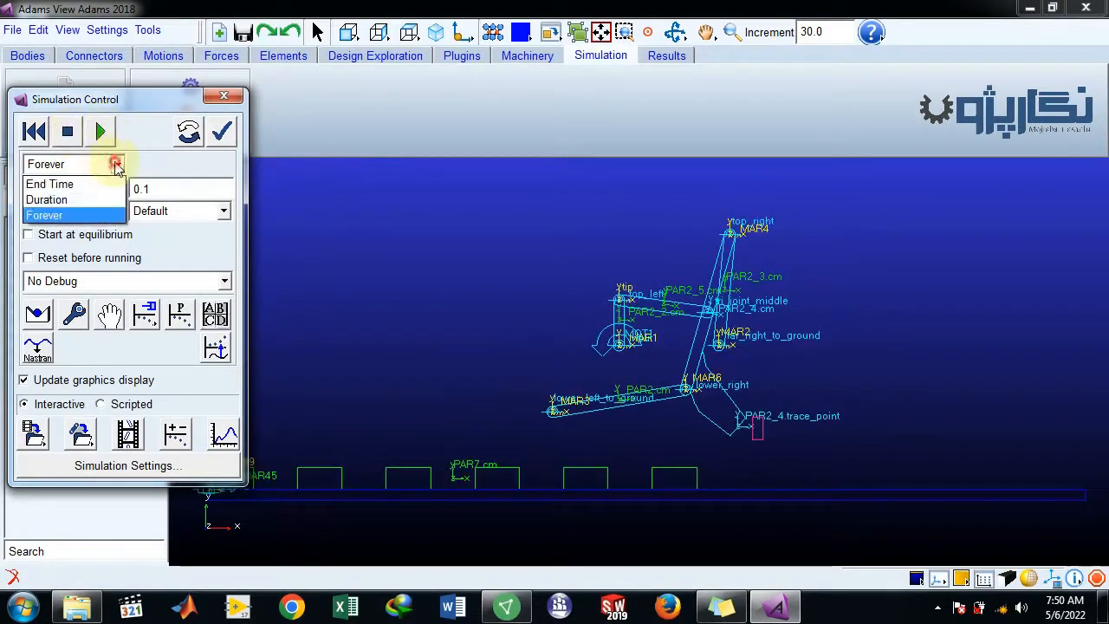
pyautogui.click(82, 181)
pyautogui.click(103, 131)
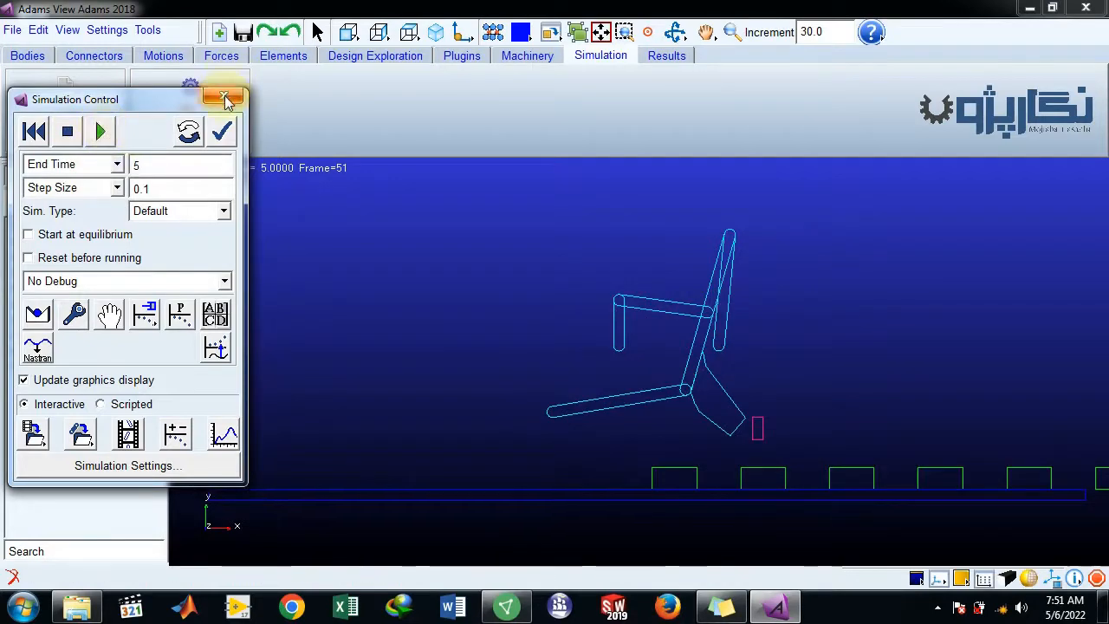
pyautogui.click(222, 432)
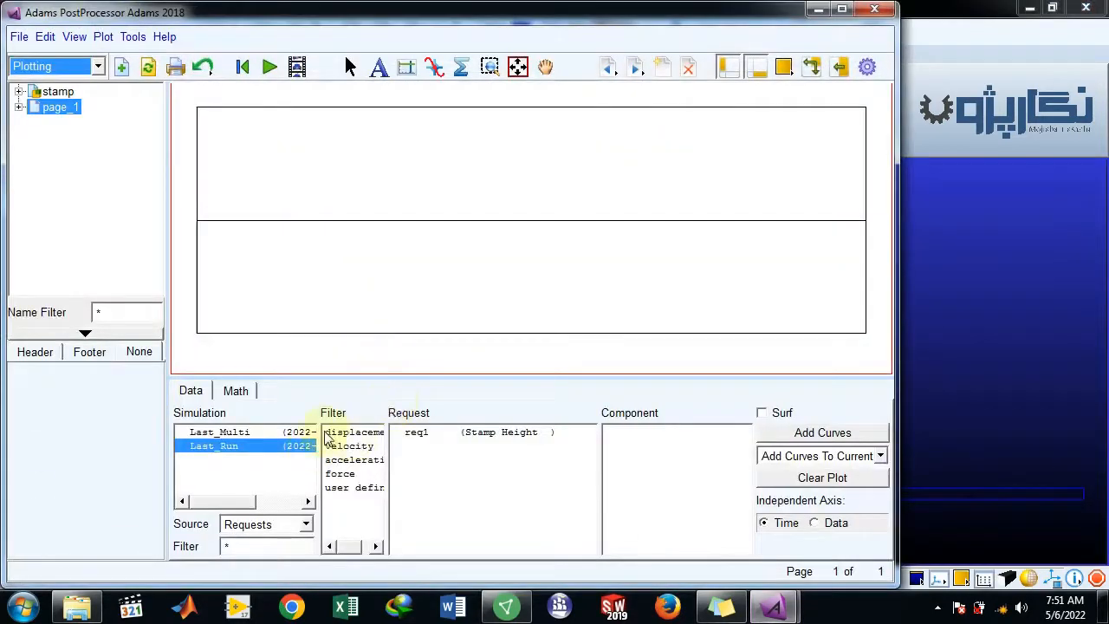
# Step: Try to plot a displacement curve from the Last_Multi simulation
pyautogui.click(262, 432)
pyautogui.click(355, 432)
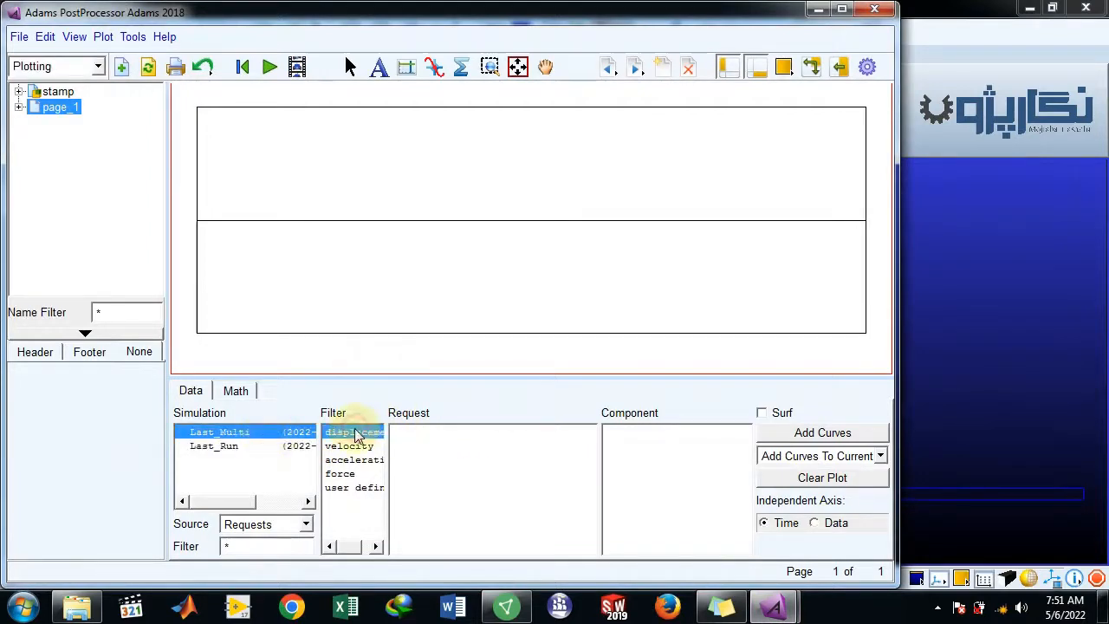
pyautogui.click(823, 432)
pyautogui.click(539, 313)
# Step: Plot the MAG component of the Stamp Height displacement request from the Last_Run simulation
pyautogui.click(227, 445)
pyautogui.click(412, 436)
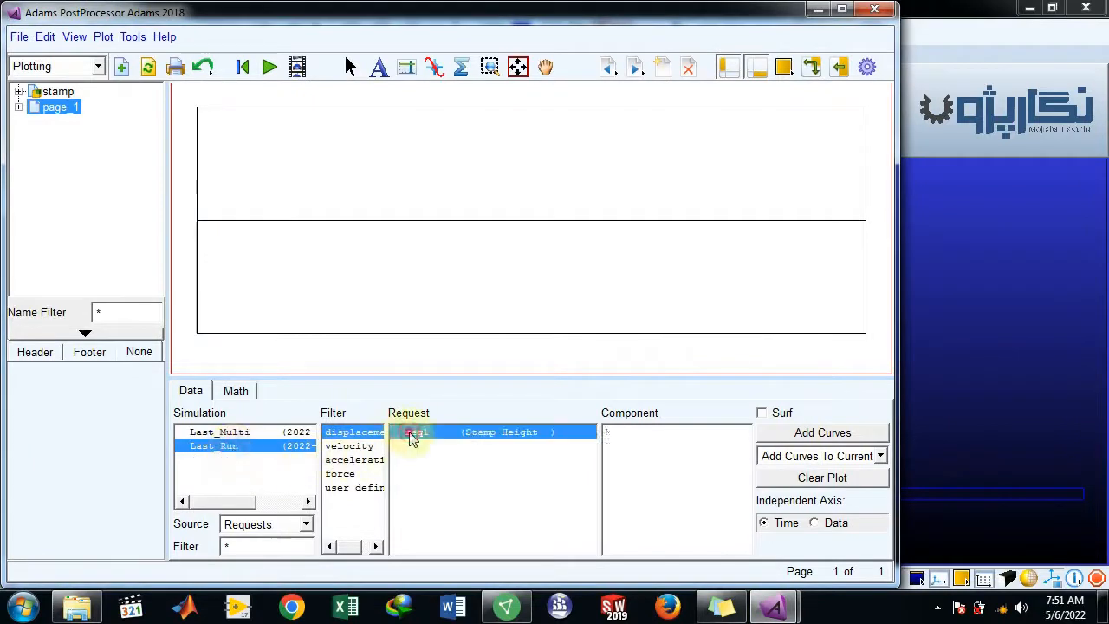
pyautogui.click(617, 433)
pyautogui.click(775, 433)
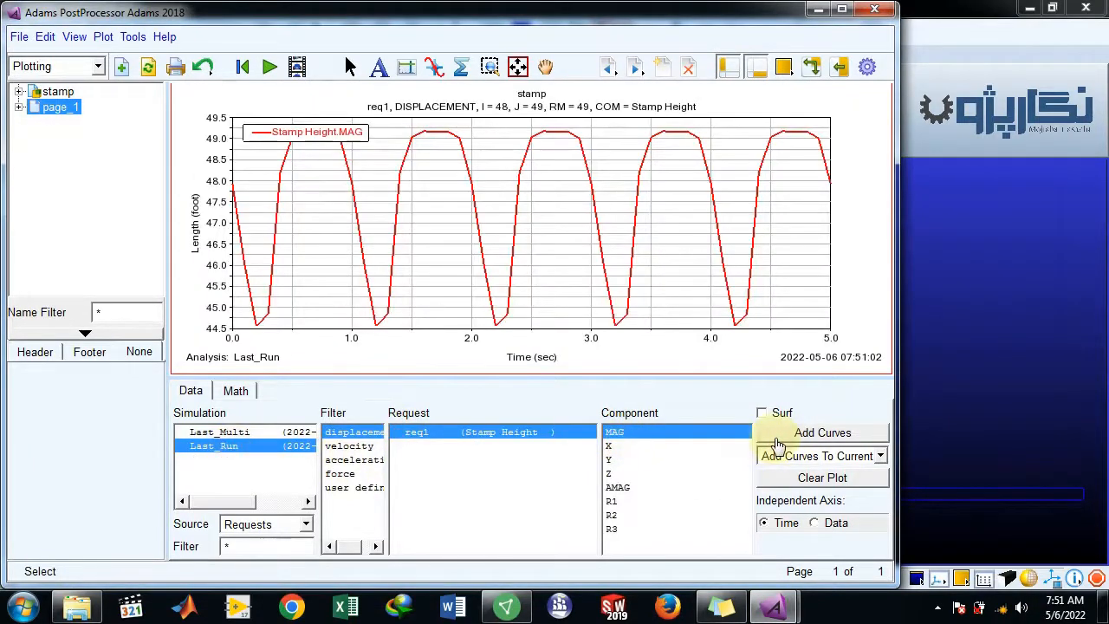
# Step: Replace the plotted curve with the X component of the Stamp Height displacement, then with the Y component
pyautogui.click(786, 478)
pyautogui.click(611, 446)
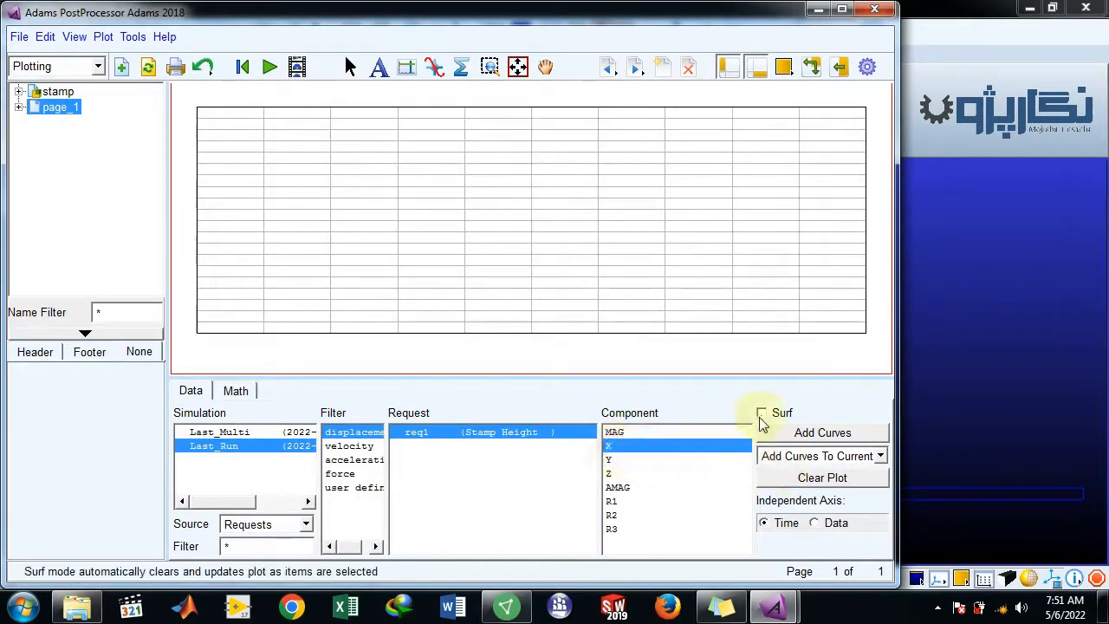
pyautogui.click(769, 434)
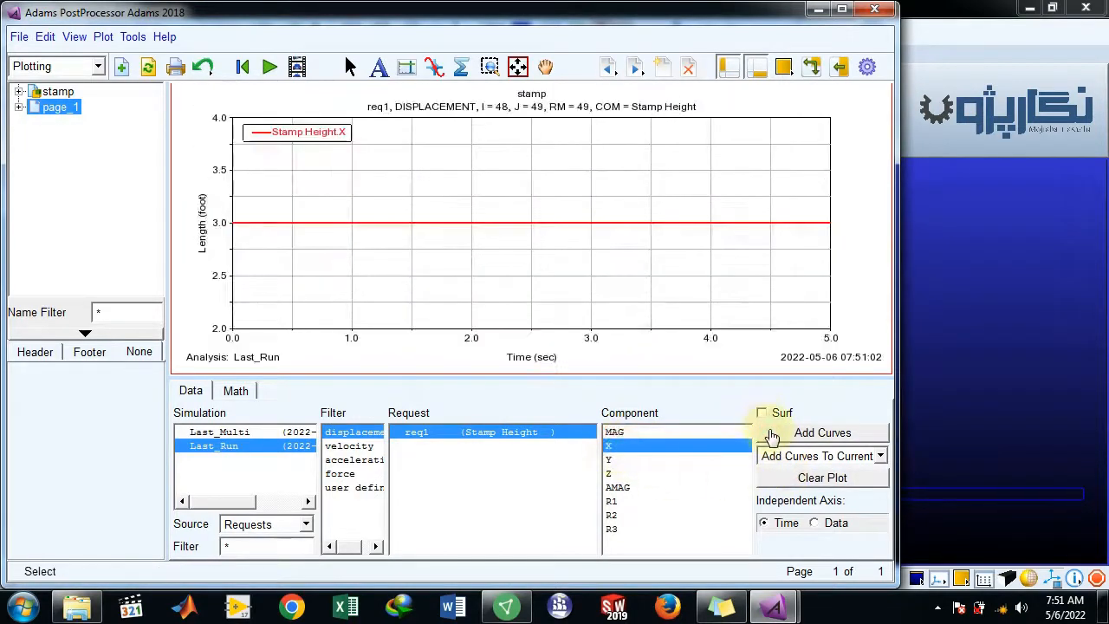
pyautogui.click(611, 460)
pyautogui.click(786, 478)
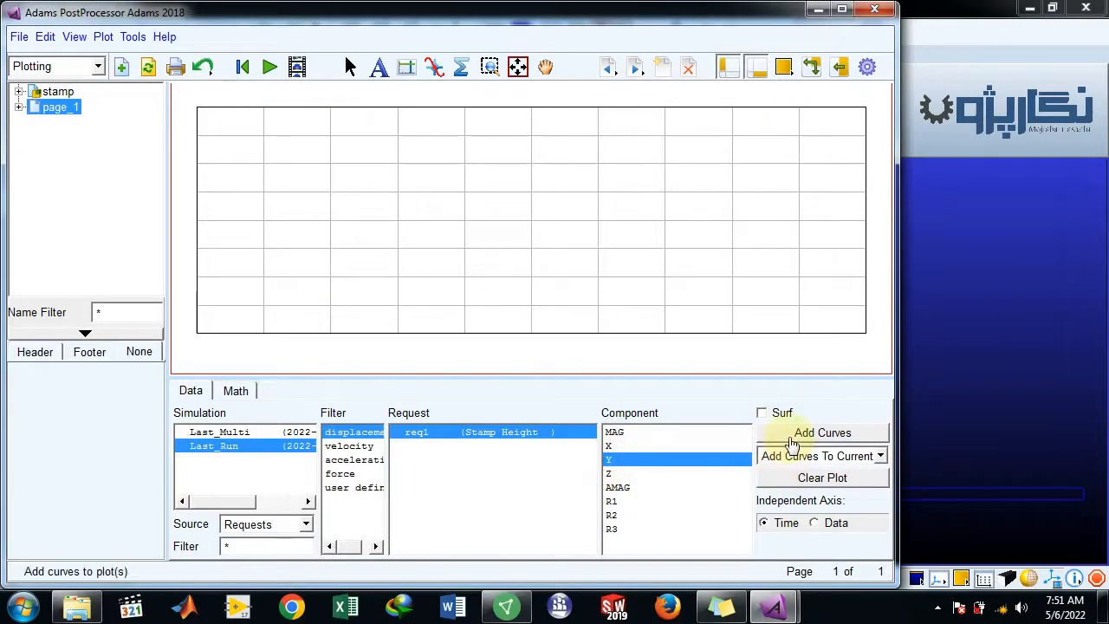
pyautogui.click(792, 438)
# Step: Replace the plotted curve with the Z component of the Stamp Height displacement, then with the AMAG component
pyautogui.click(789, 478)
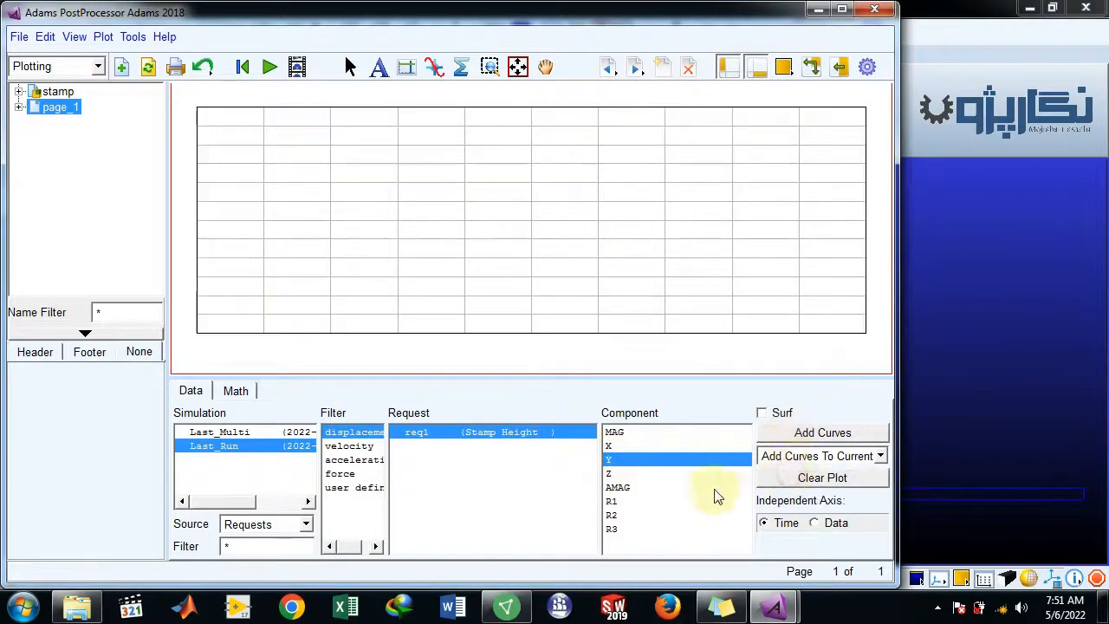
pyautogui.click(669, 474)
pyautogui.click(807, 440)
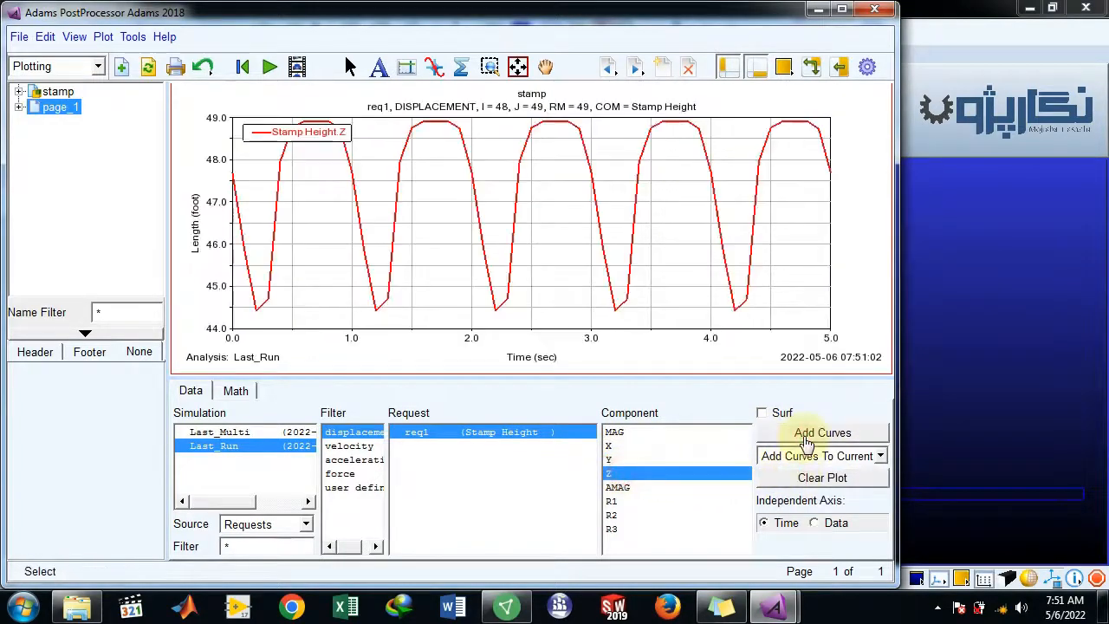
pyautogui.click(818, 479)
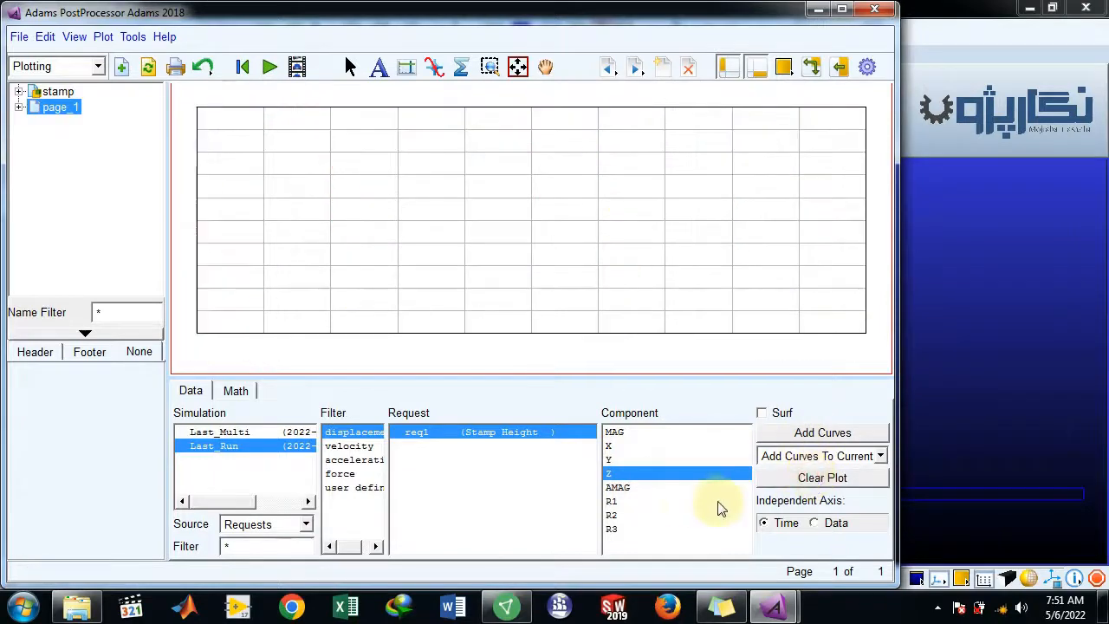
pyautogui.click(622, 488)
pyautogui.click(805, 441)
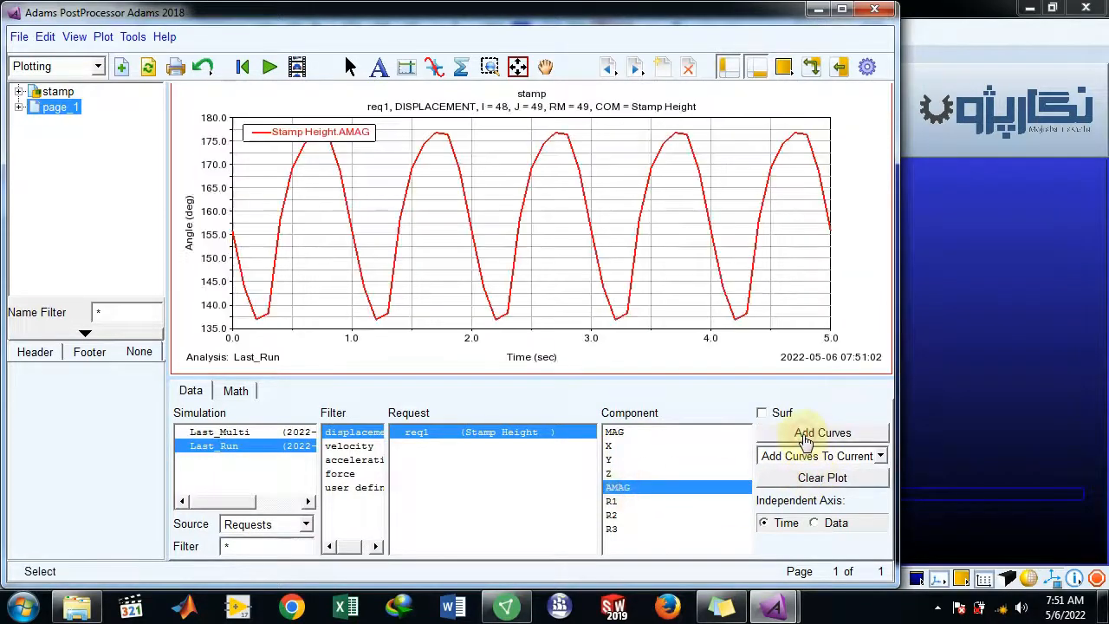
# Step: Replace the plotted curve with the R1 component of the Stamp Height displacement, then with the R2 component
pyautogui.click(821, 478)
pyautogui.click(624, 502)
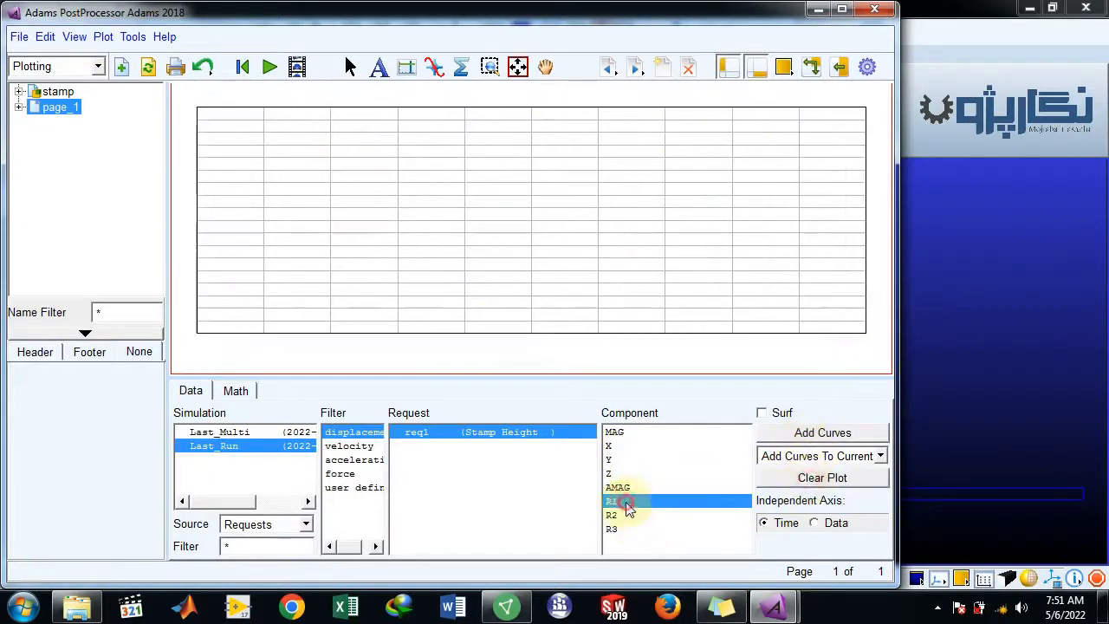
pyautogui.click(825, 436)
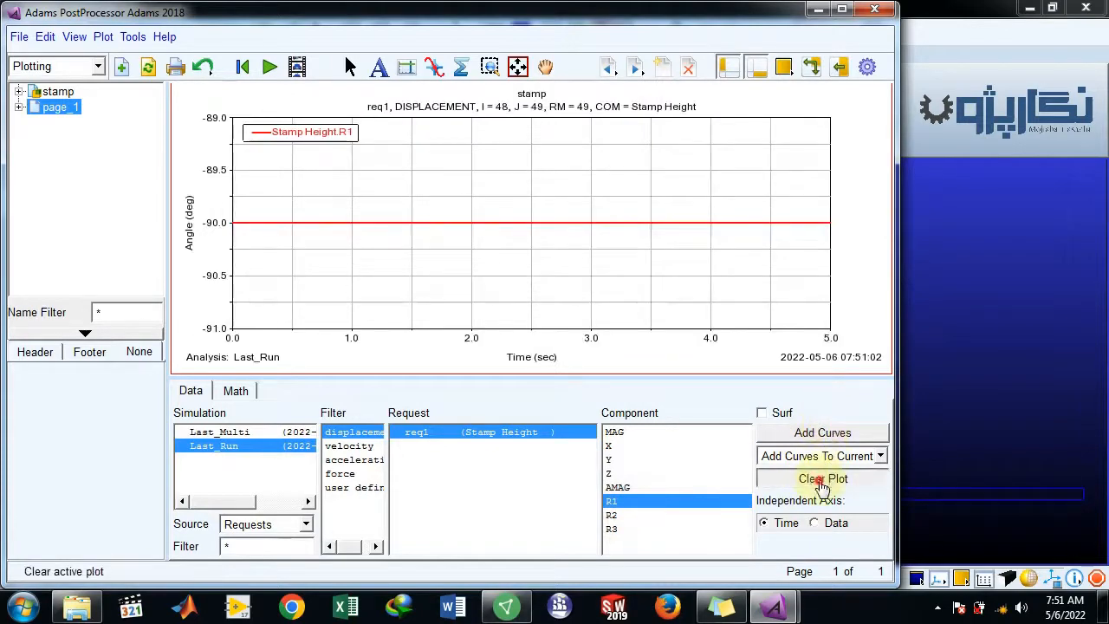
pyautogui.click(821, 481)
pyautogui.click(627, 515)
pyautogui.click(817, 435)
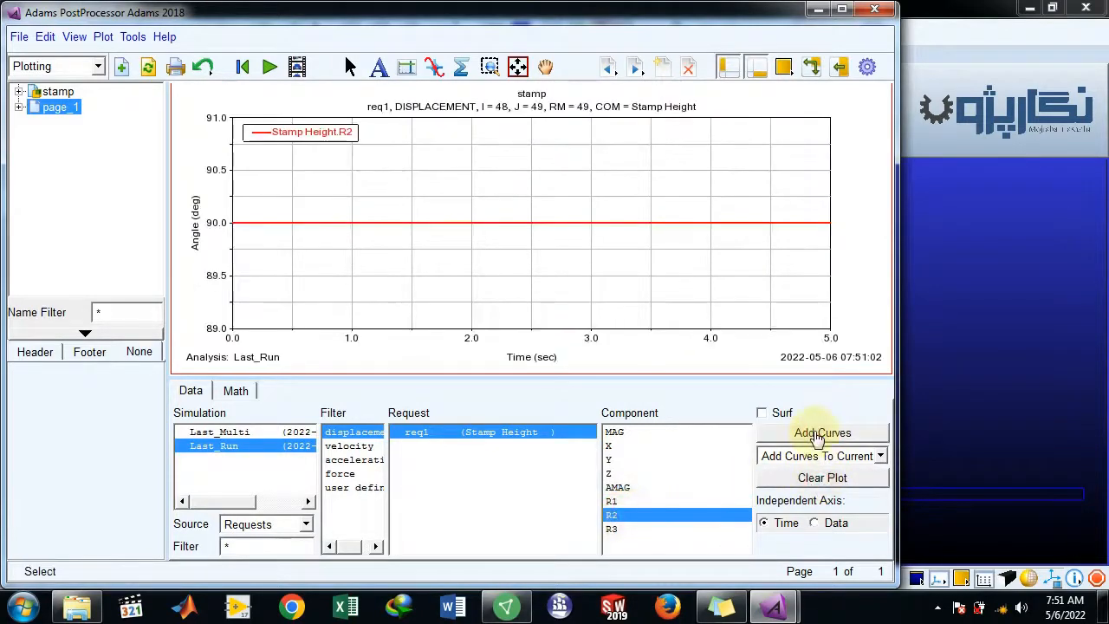
# Step: Replace the plotted curve with the R3 component of the Stamp Height displacement, then clear the plot
pyautogui.click(817, 479)
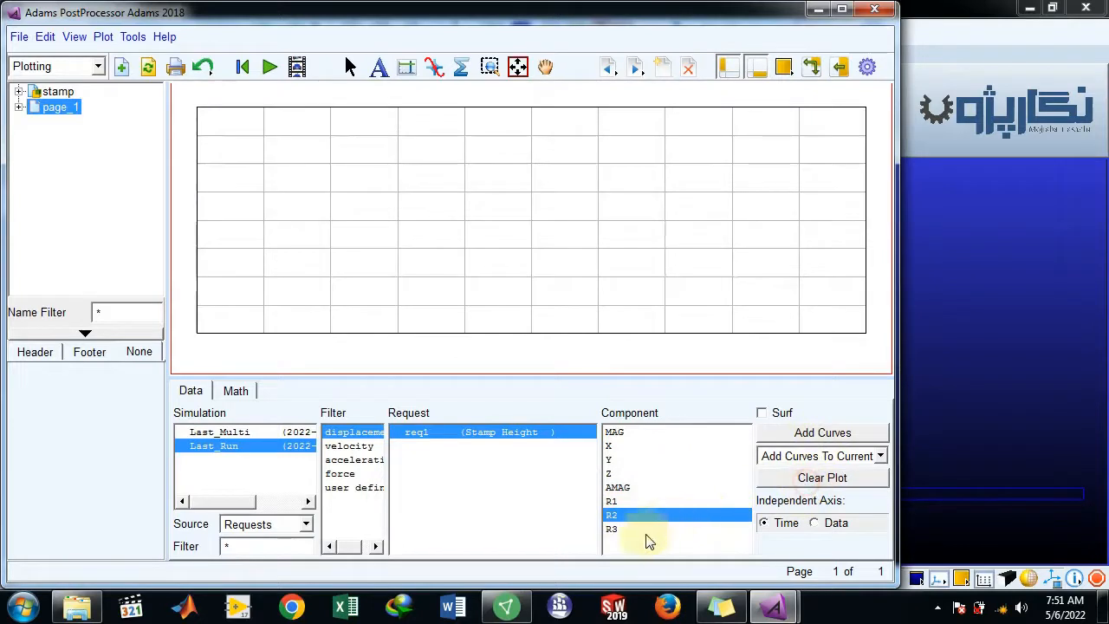
pyautogui.click(642, 530)
pyautogui.click(801, 436)
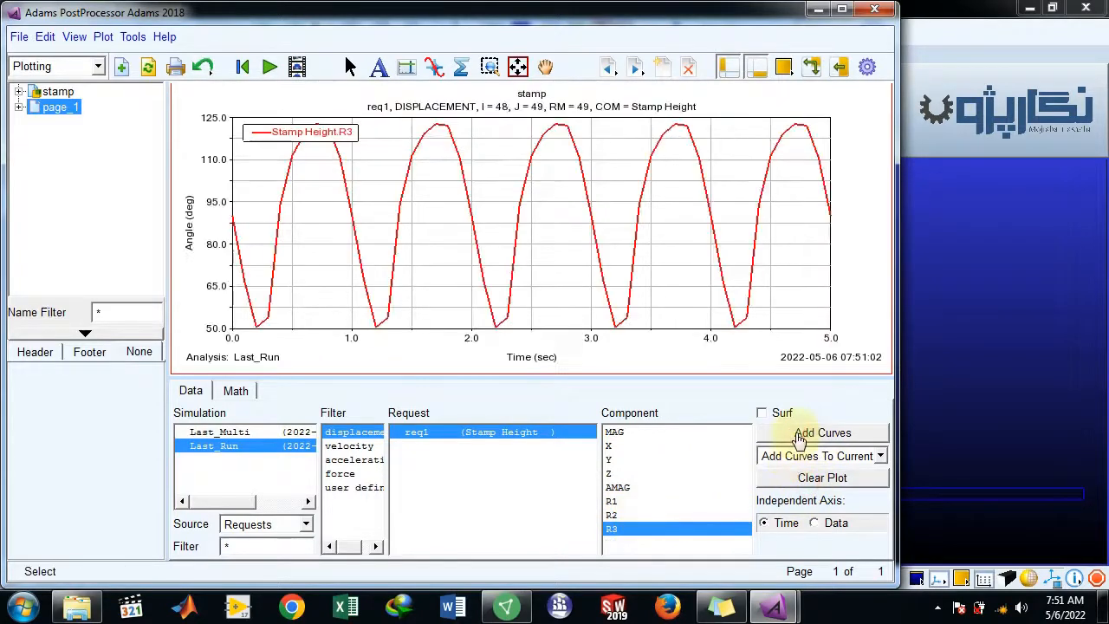
pyautogui.click(806, 483)
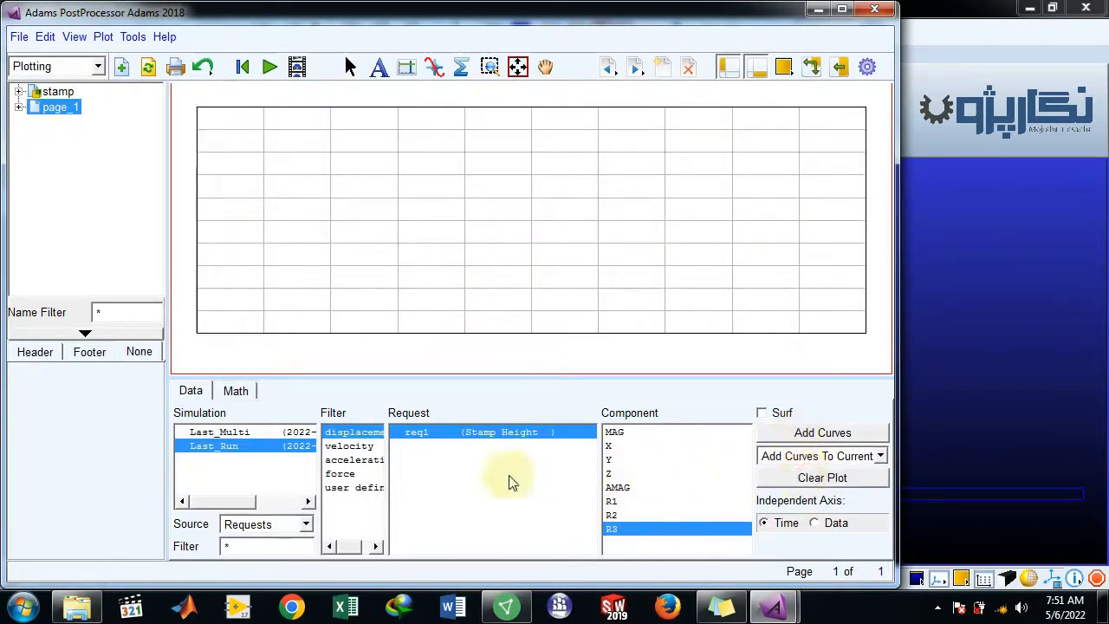
# Step: Try to plot a velocity curve from Last_Run, then check the acceleration, force and user-defined filters for available requests
pyautogui.click(349, 445)
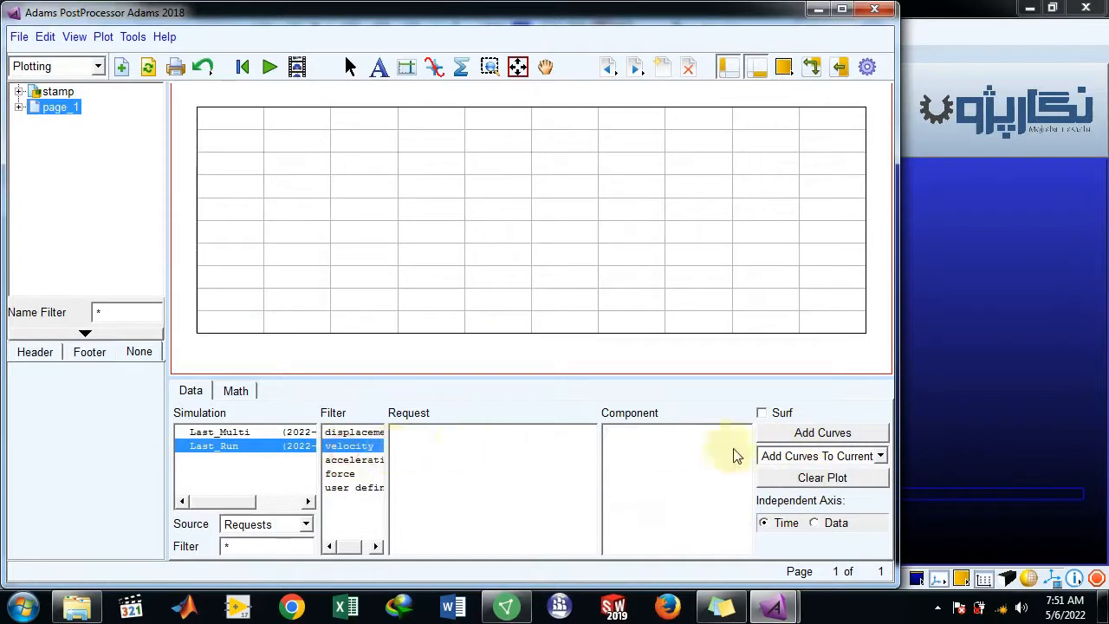
pyautogui.click(792, 434)
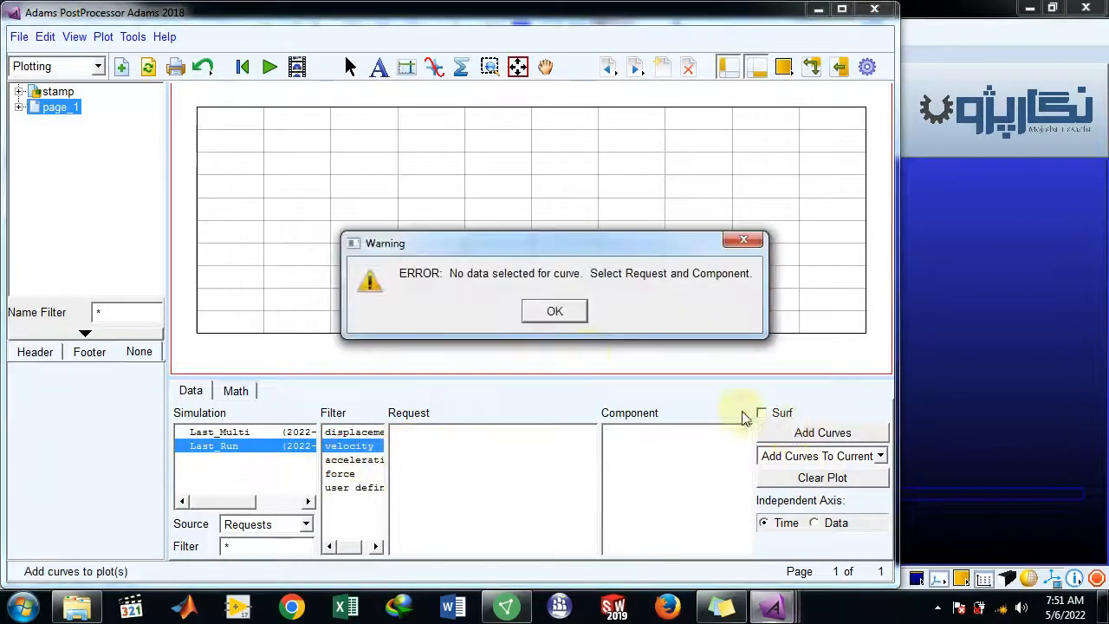
pyautogui.click(557, 308)
pyautogui.click(362, 460)
pyautogui.click(350, 475)
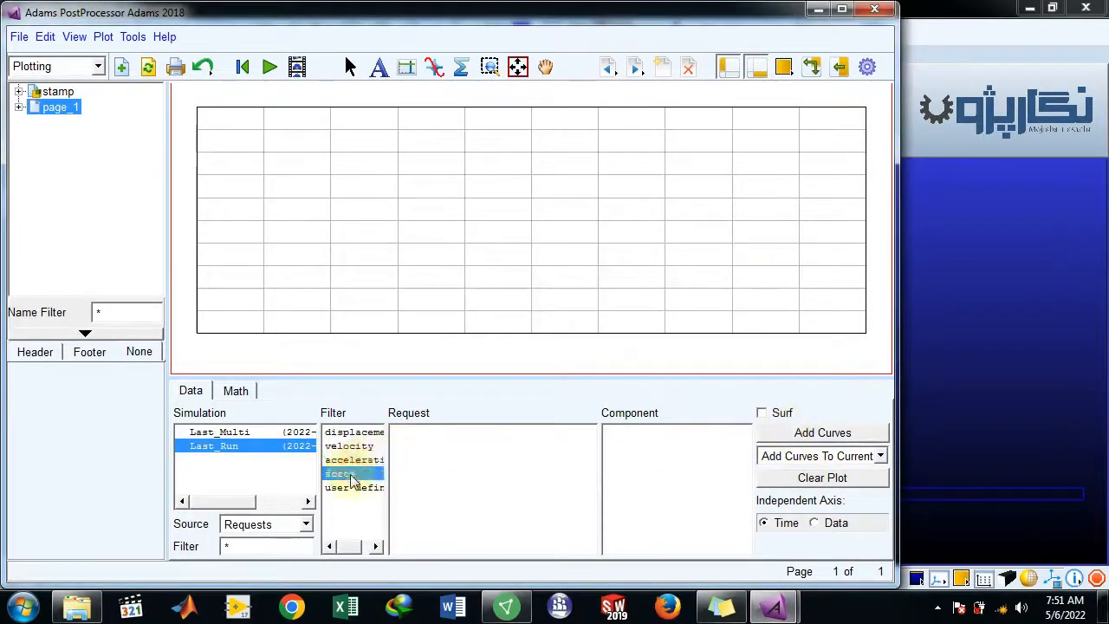
pyautogui.click(357, 487)
# Step: Leave the PostProcessor for Adams View and show the Windows desktop
pyautogui.click(866, 65)
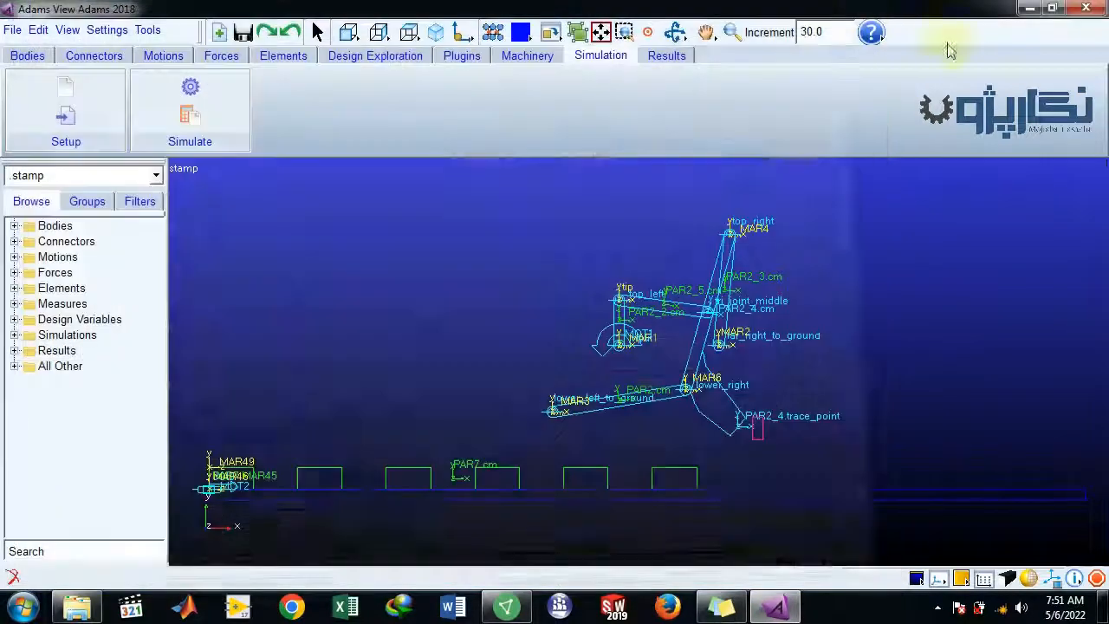
pyautogui.click(1102, 605)
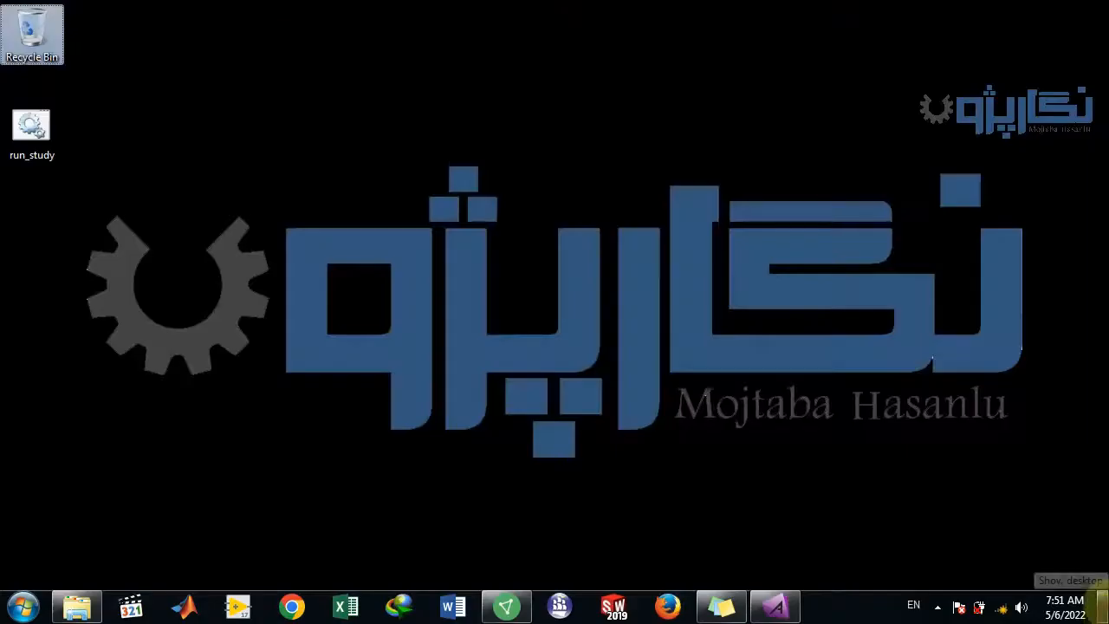